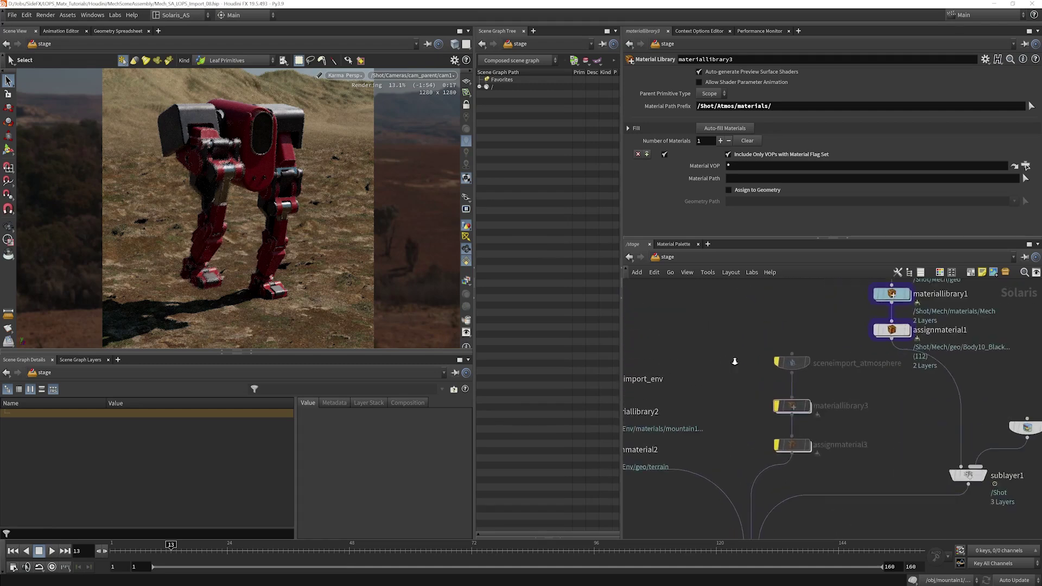
Re-enable the three bypassed atmosphere nodes and open the Atmos material subnet inside materiallibrary3
drag(767, 336, 837, 498)
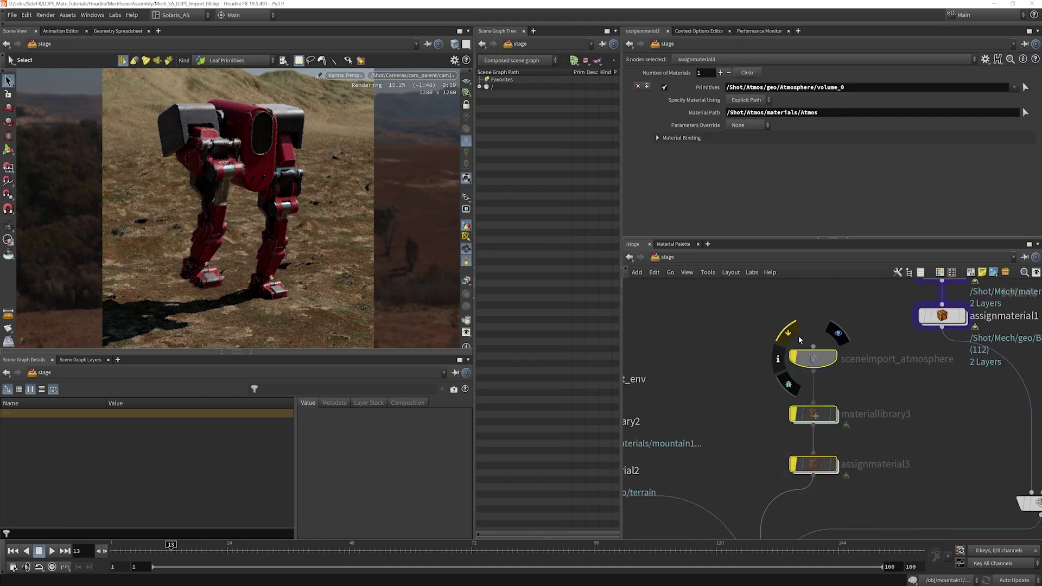
click(790, 335)
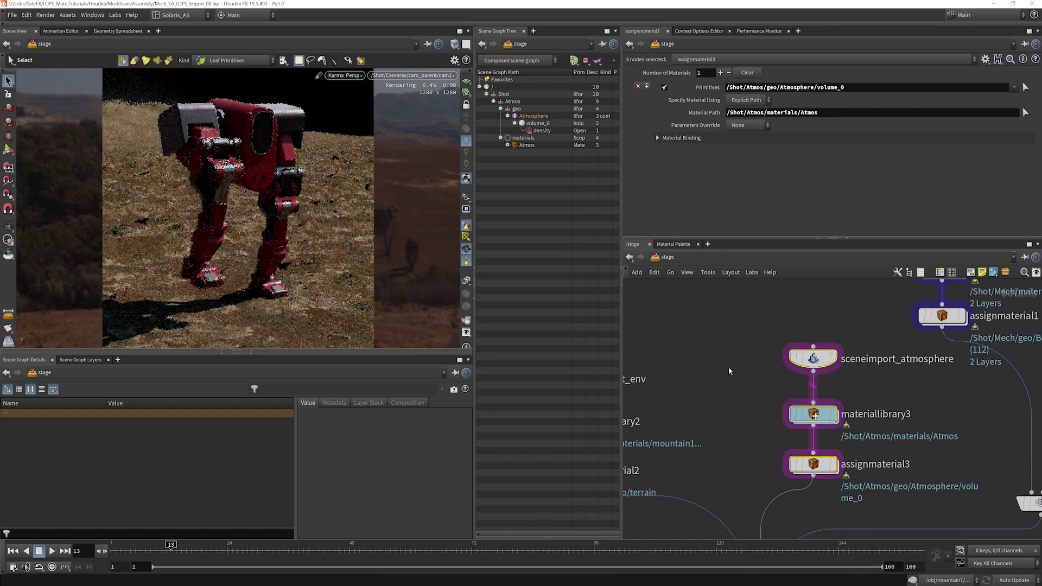
double_click(805, 412)
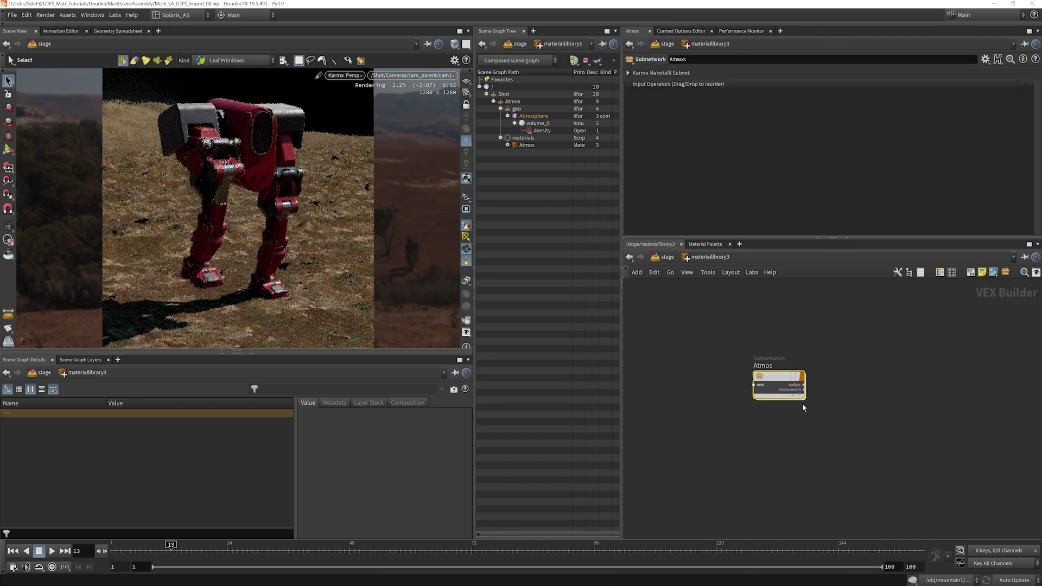
double_click(778, 381)
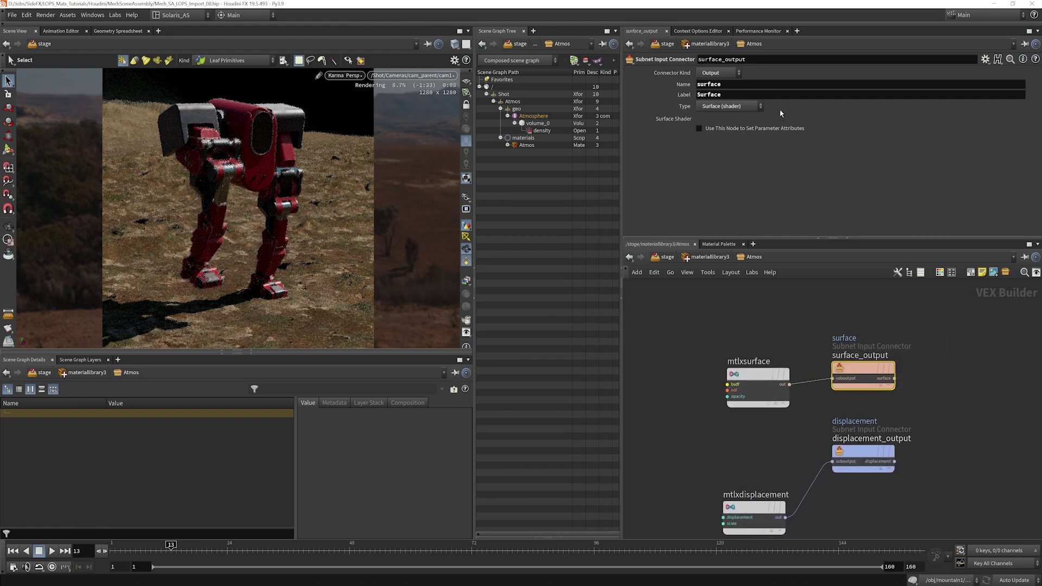
Change the surface output connector's type to Volume (shader), its name to volume and its label to Volume
click(704, 107)
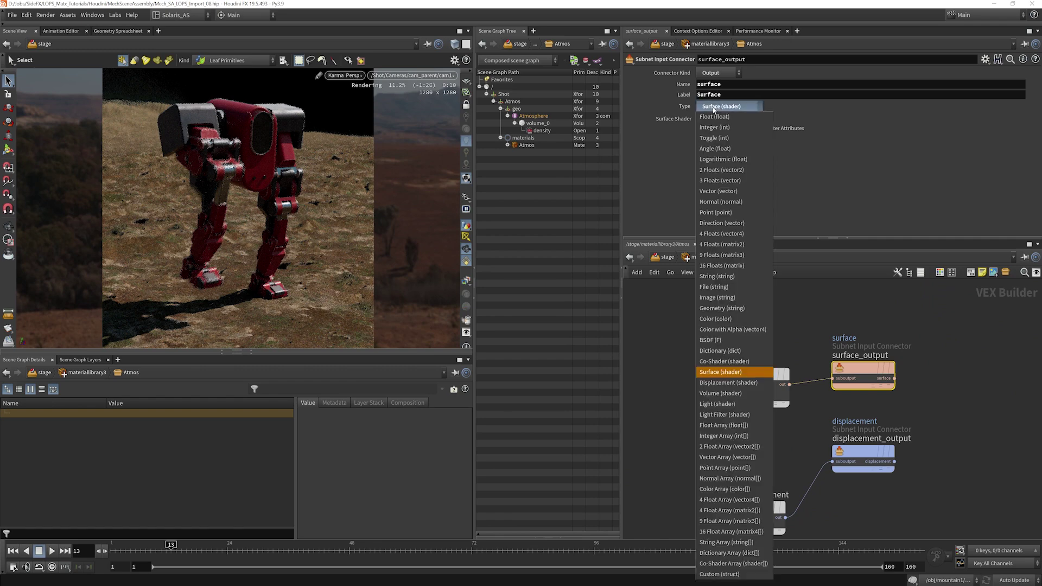
click(720, 396)
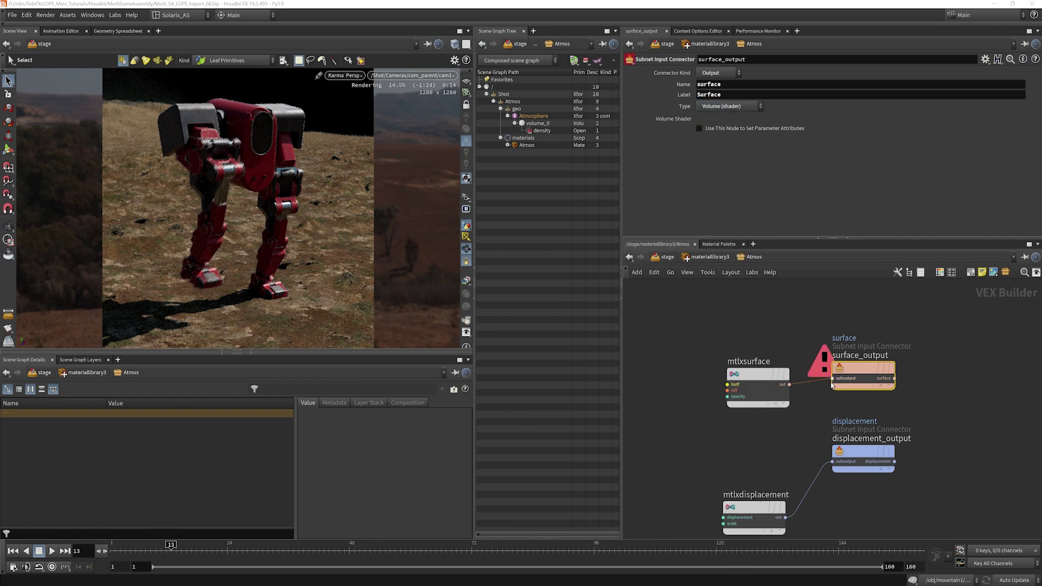
mouse_move(745, 387)
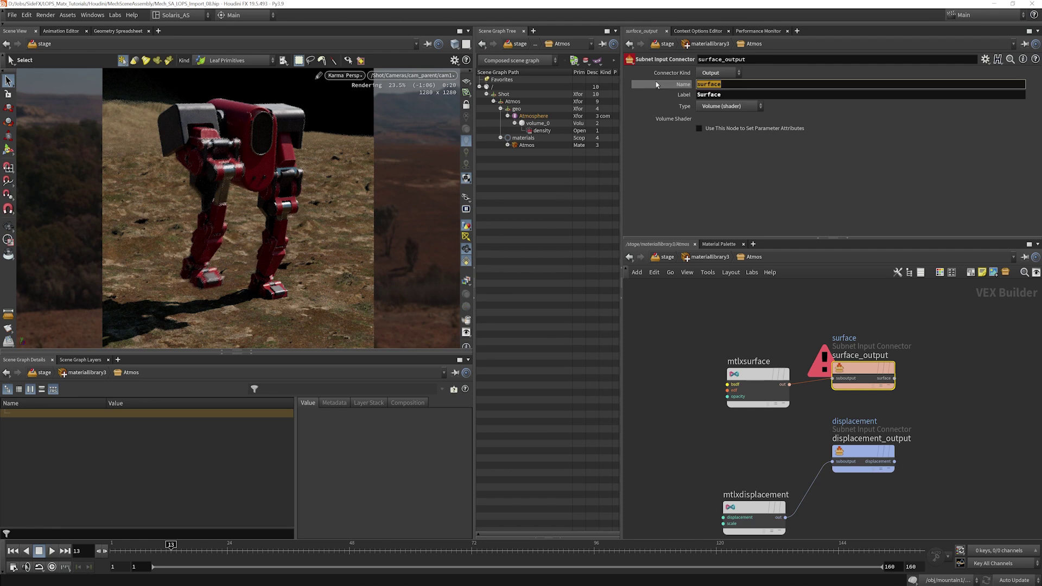
mouse_move(657, 85)
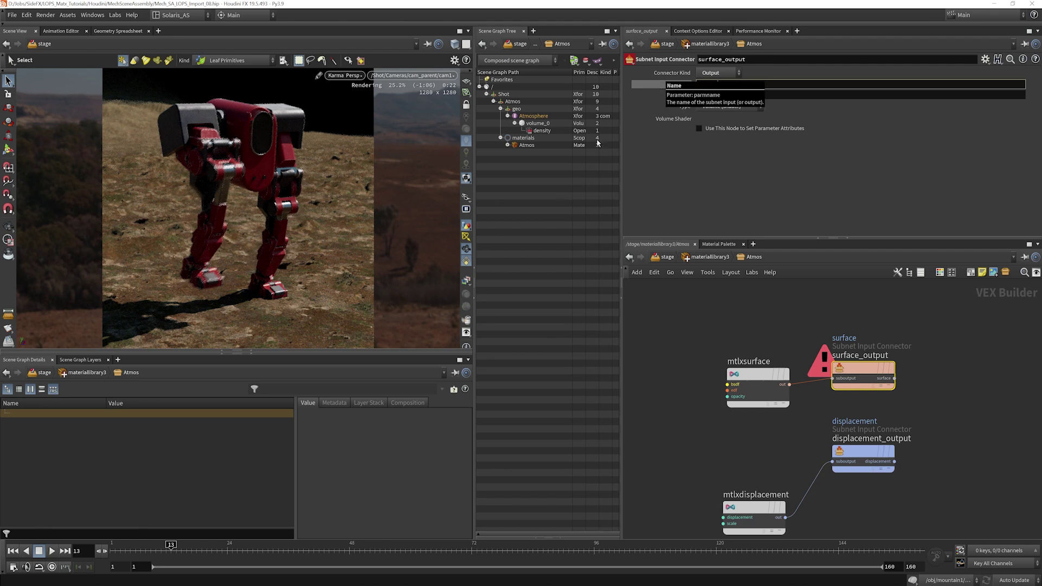
key(Tab)
text(Volume)
key(Return)
Delete the mtlxsurface node and rename the surface_output node volume_output
click(758, 397)
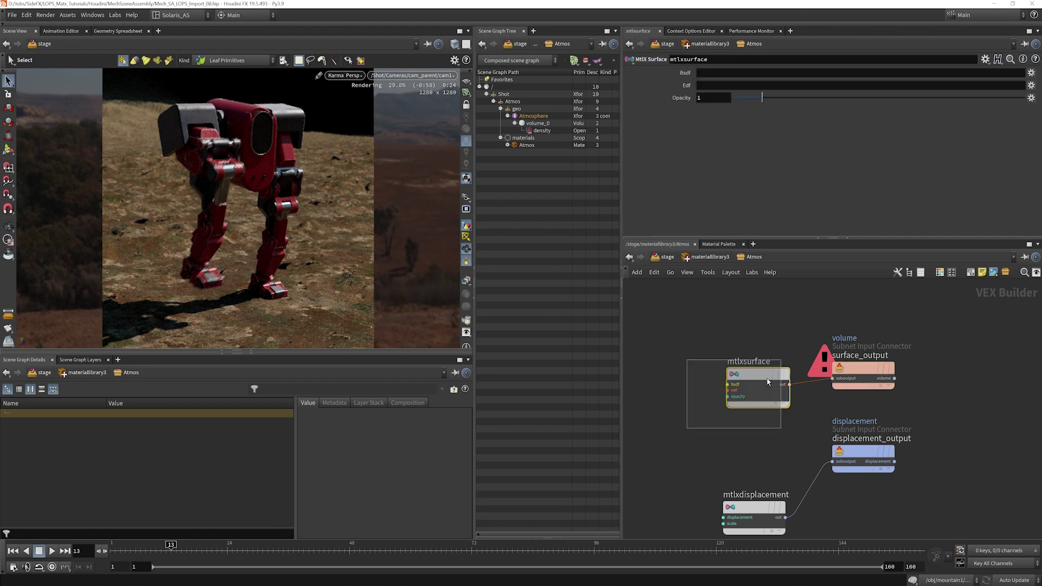
key(Delete)
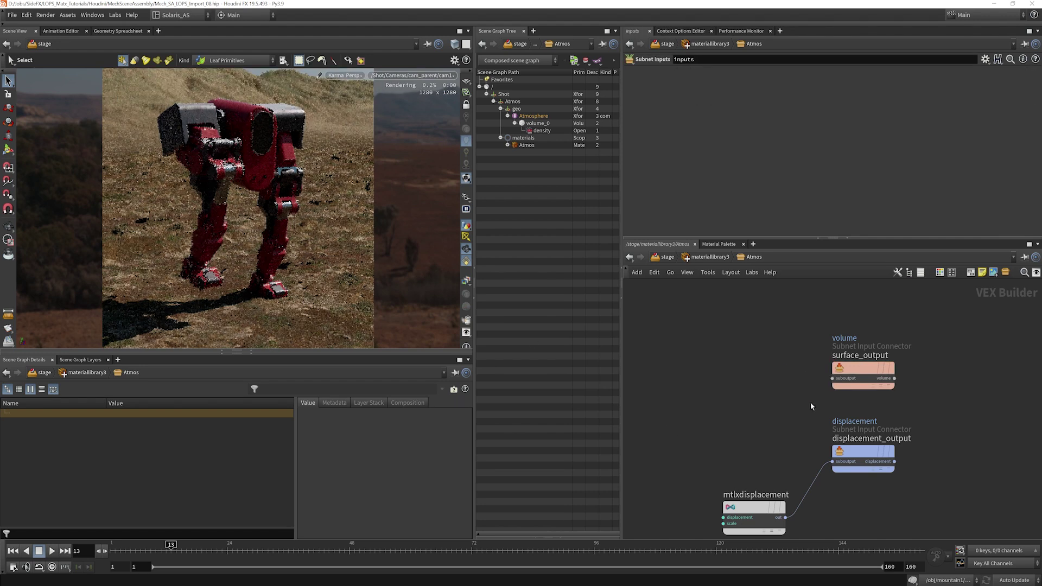
click(862, 375)
double_click(846, 356)
text(volume)
key(Return)
Add a MtlX Volume node and connect its output to the suboutput input of volume_output
scroll(744, 376, down, 2)
middle_drag(744, 376, 779, 364)
scroll(780, 363, up, 1)
click(770, 372)
key(Tab)
text(volume)
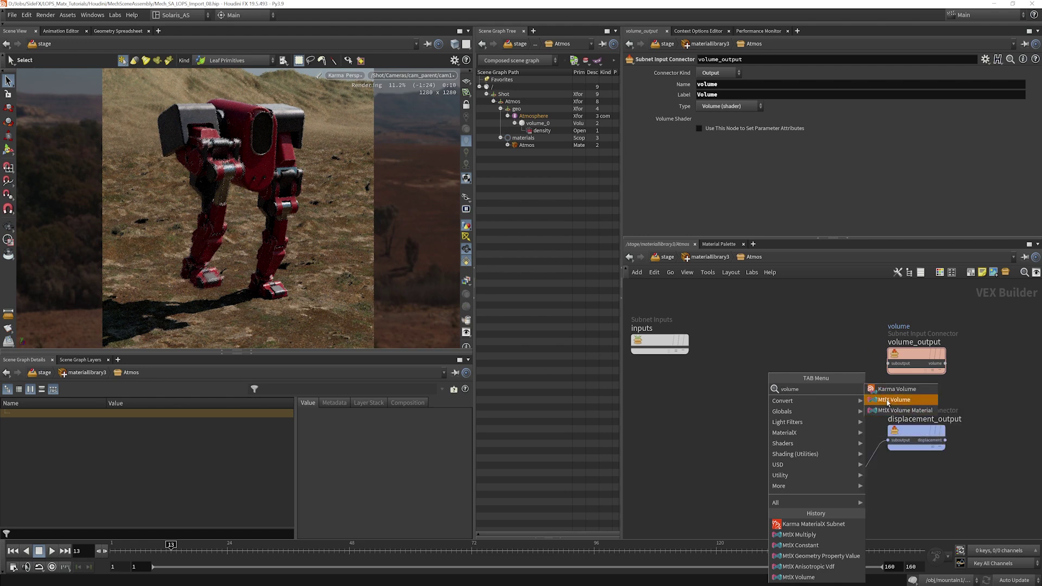
click(888, 403)
click(806, 380)
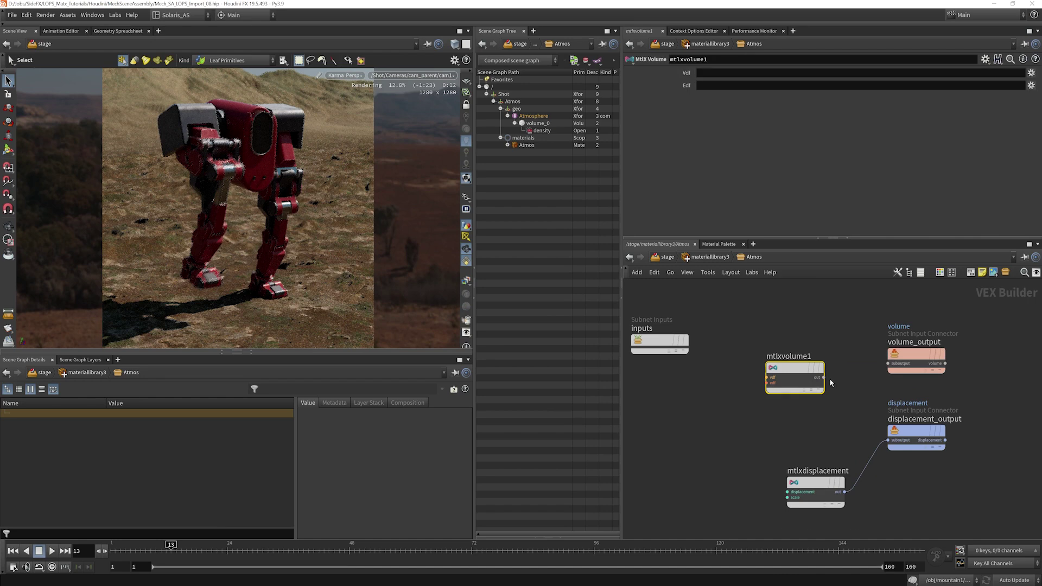
click(823, 377)
click(888, 363)
middle_drag(718, 420, 759, 407)
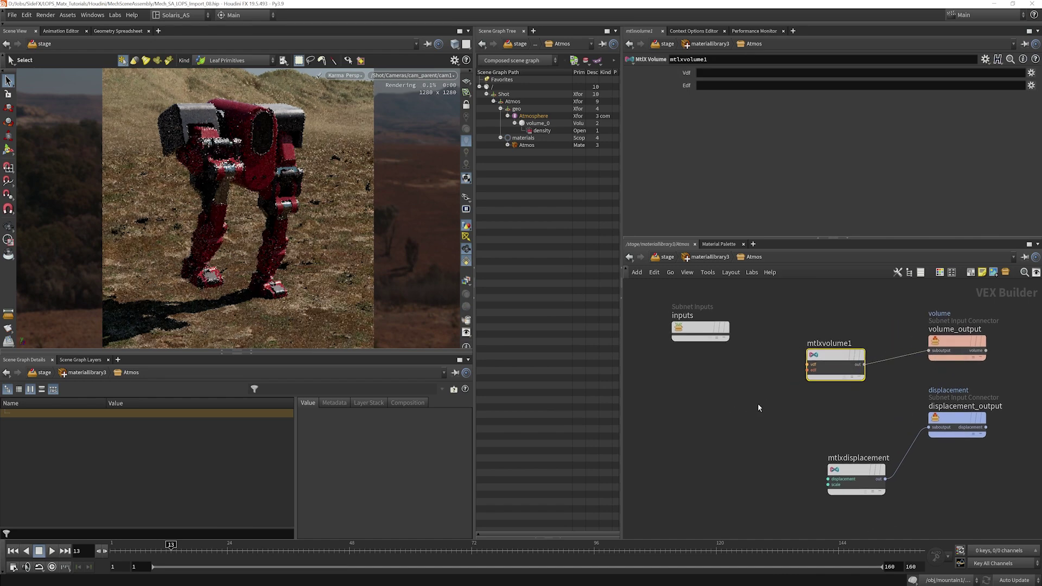
Add a MtlX Anisotropic Vdf node and connect its output to the vdf input of the MtlX Volume node
scroll(759, 408, up, 3)
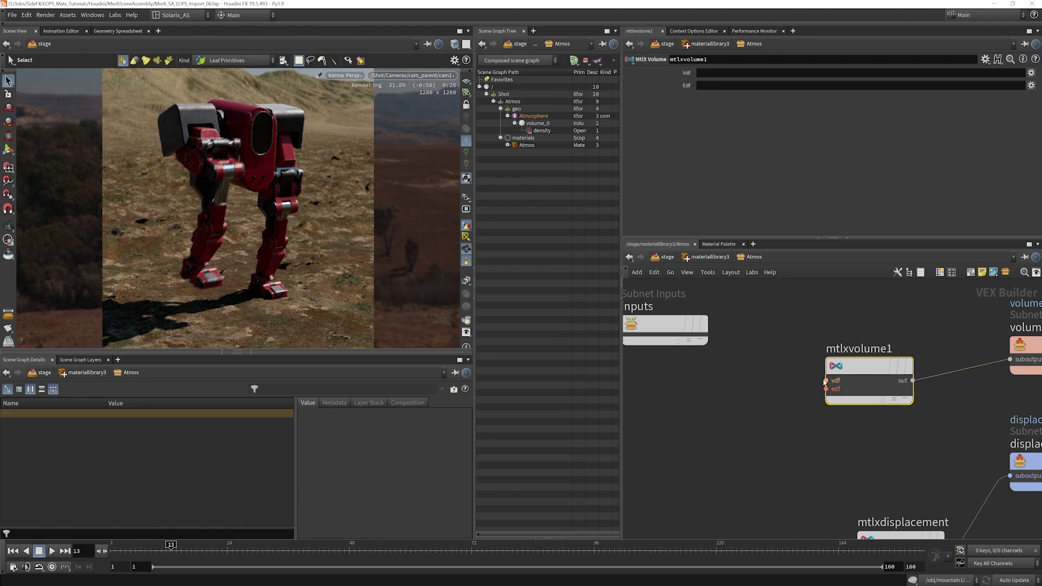
middle_drag(743, 420, 761, 414)
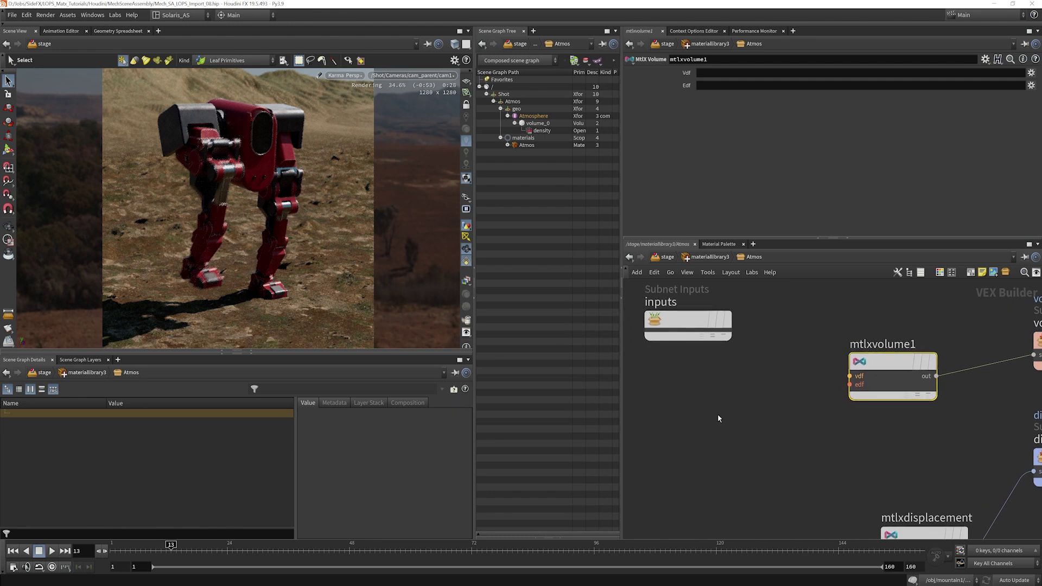
key(Tab)
text(vdf)
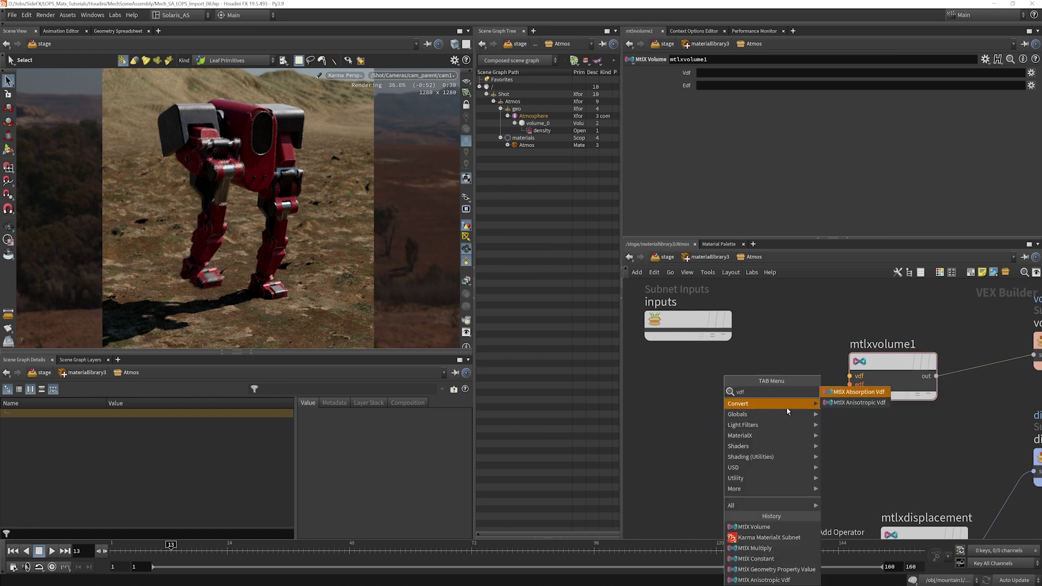
click(855, 403)
click(734, 398)
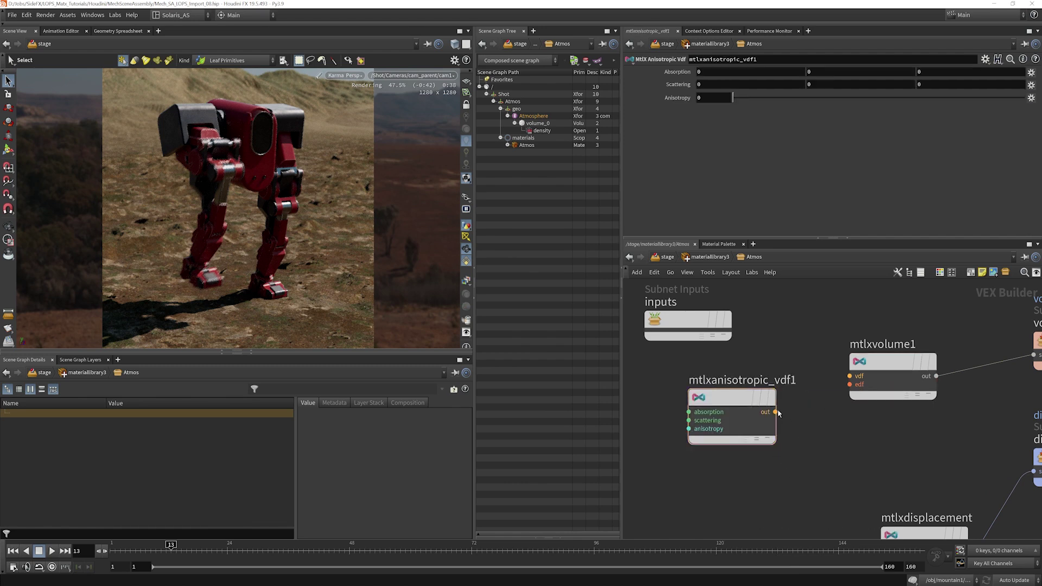
drag(776, 412, 850, 376)
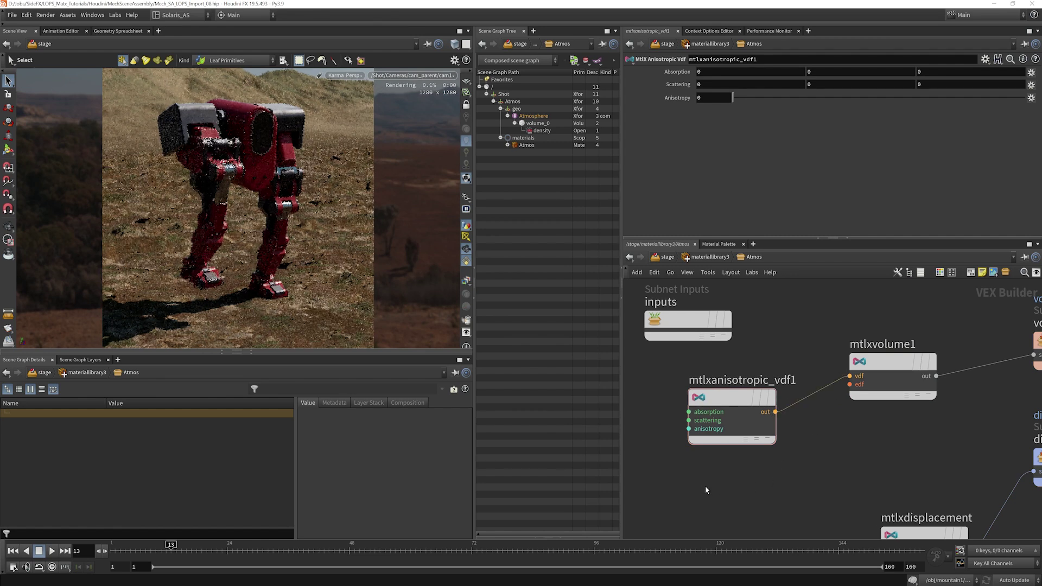
Add a MtlX Geometry Property Value node to the left of the anisotropic VDF and set its Geomprop to density
middle_drag(709, 484, 847, 459)
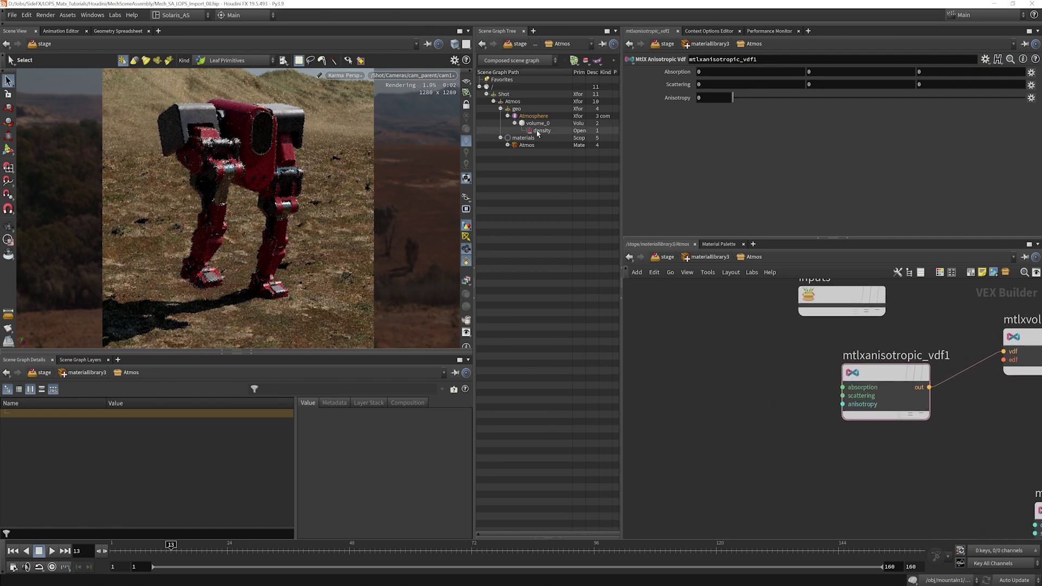
key(Tab)
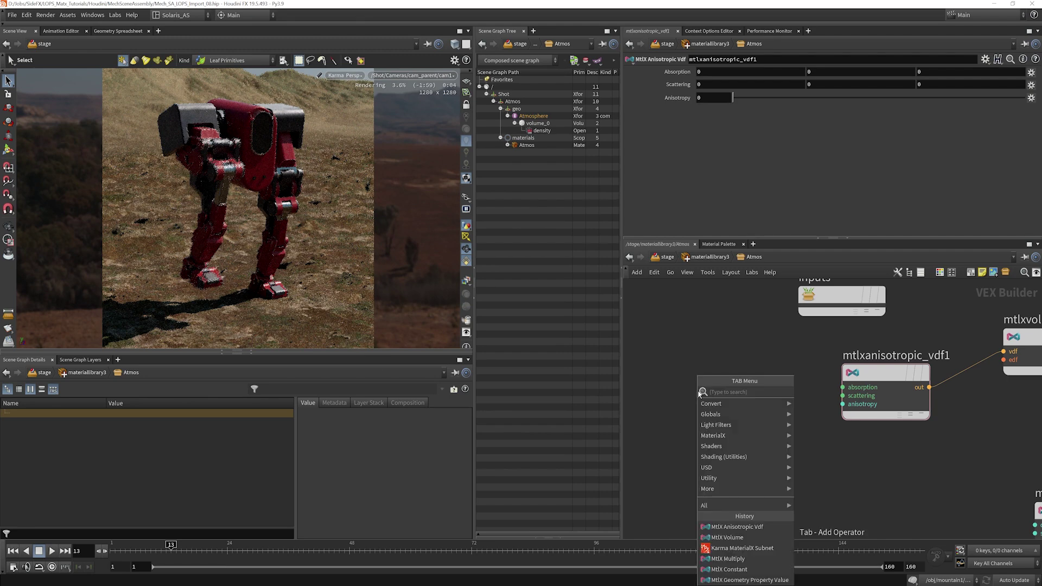
text(prop)
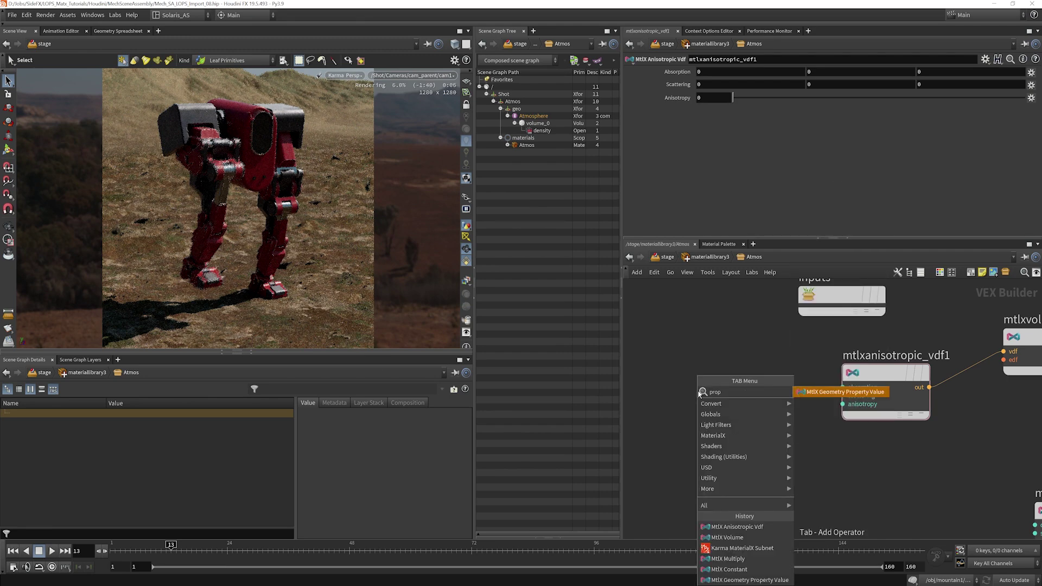
click(827, 395)
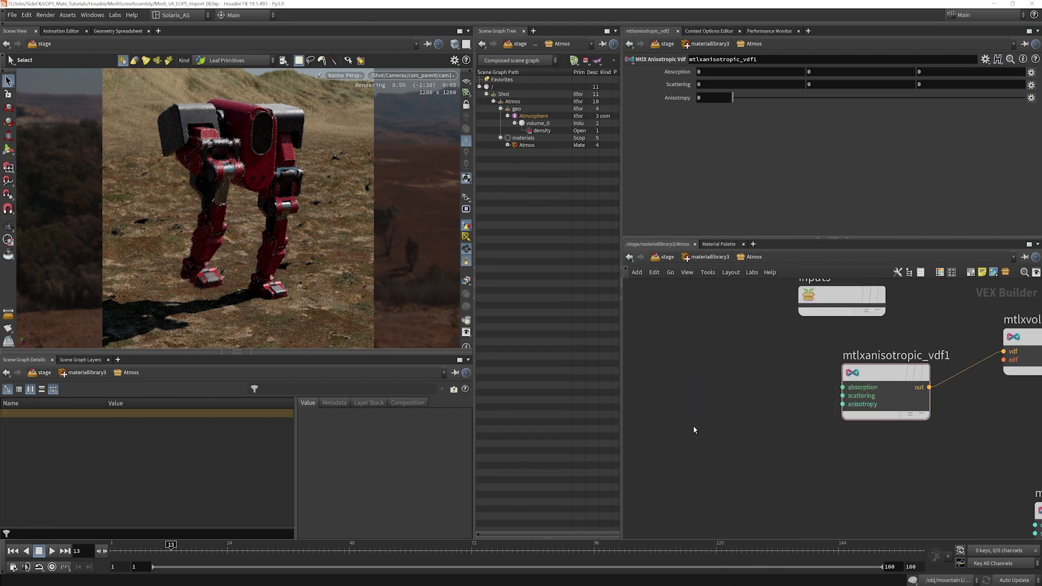
click(686, 413)
drag(790, 413, 735, 403)
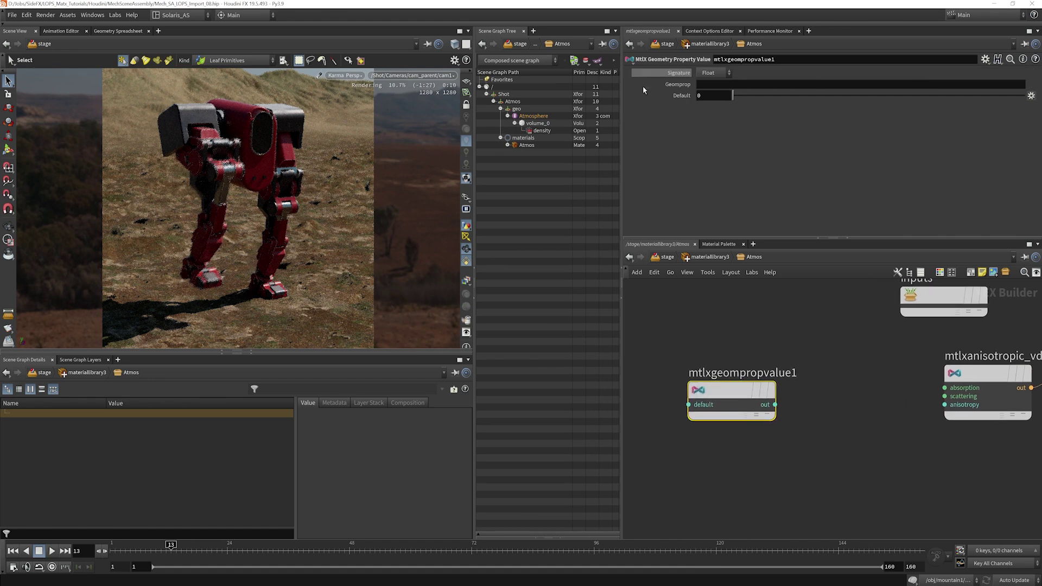
click(701, 84)
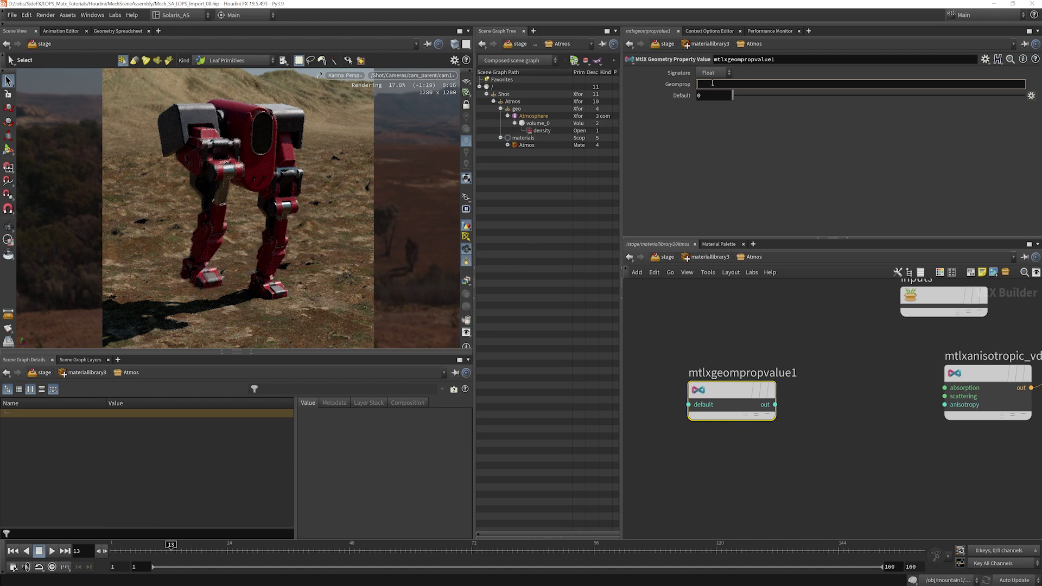
key(Return)
middle_drag(844, 431, 874, 424)
drag(750, 380, 705, 380)
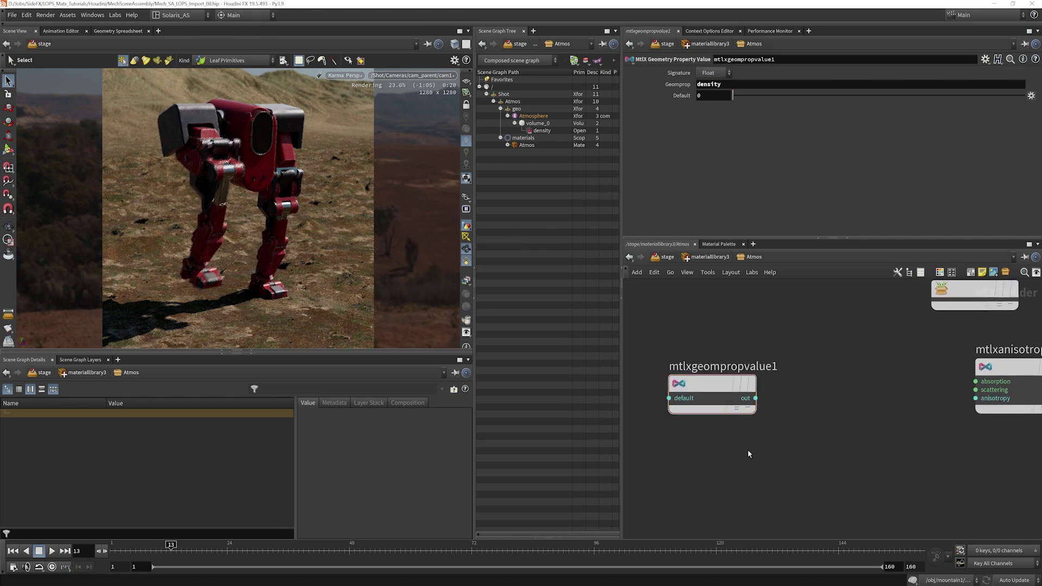
Add a MtlX Multiply node and connect the density property node's output to its in1 input
key(Tab)
mouse_move(782, 435)
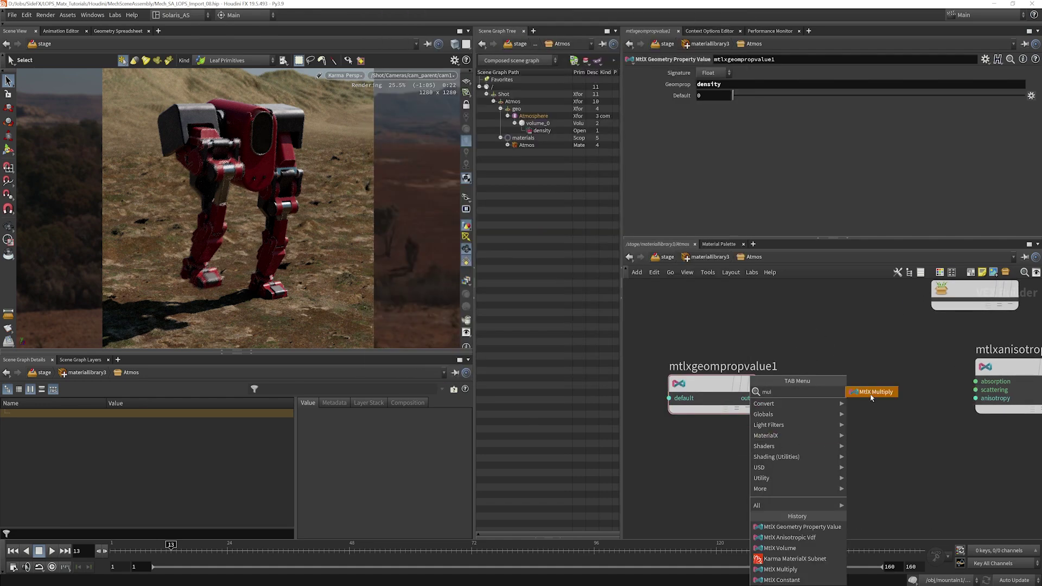
click(863, 390)
click(834, 405)
click(756, 398)
click(790, 409)
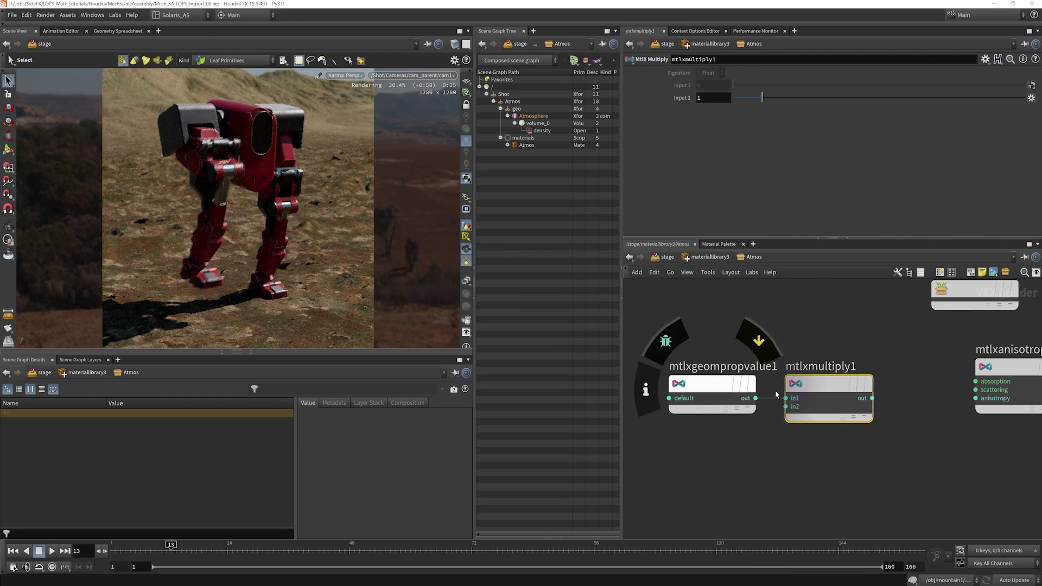
drag(731, 465, 884, 392)
middle_drag(884, 392, 836, 425)
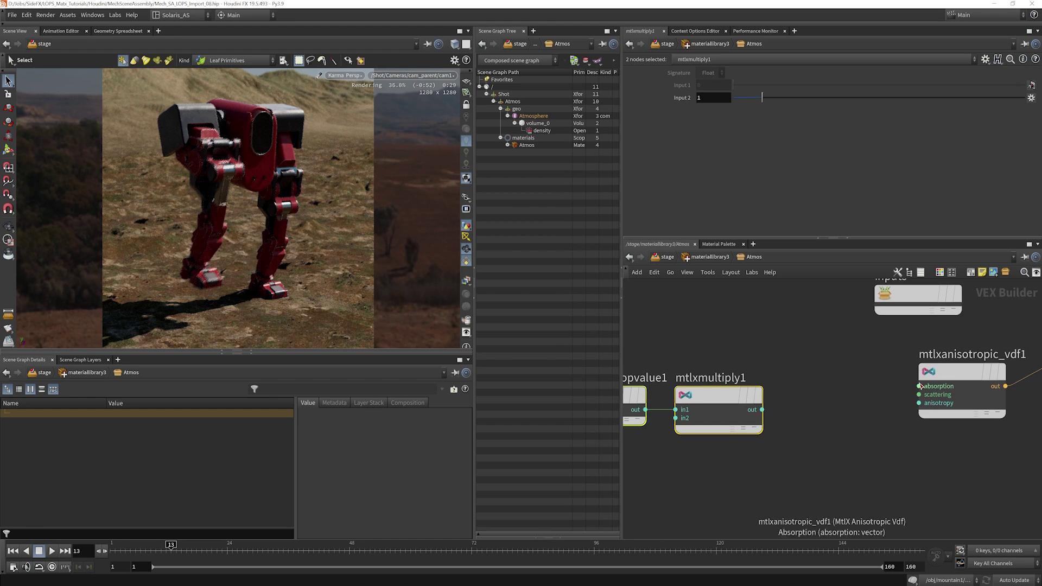
Add a MtlX Constant node above the multiply node
middle_drag(781, 334, 789, 356)
click(790, 355)
key(Tab)
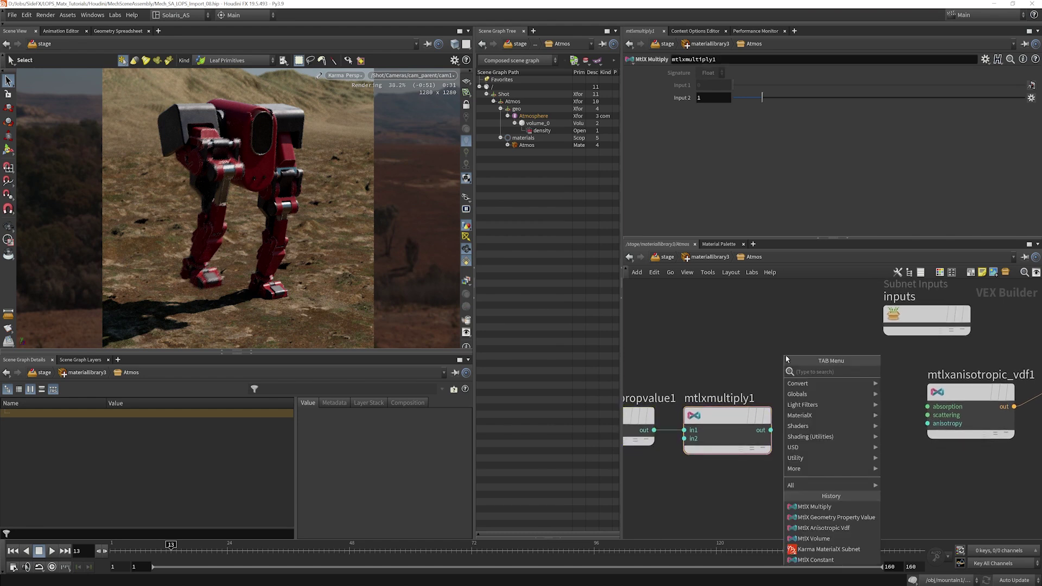
text(con)
mouse_move(830, 383)
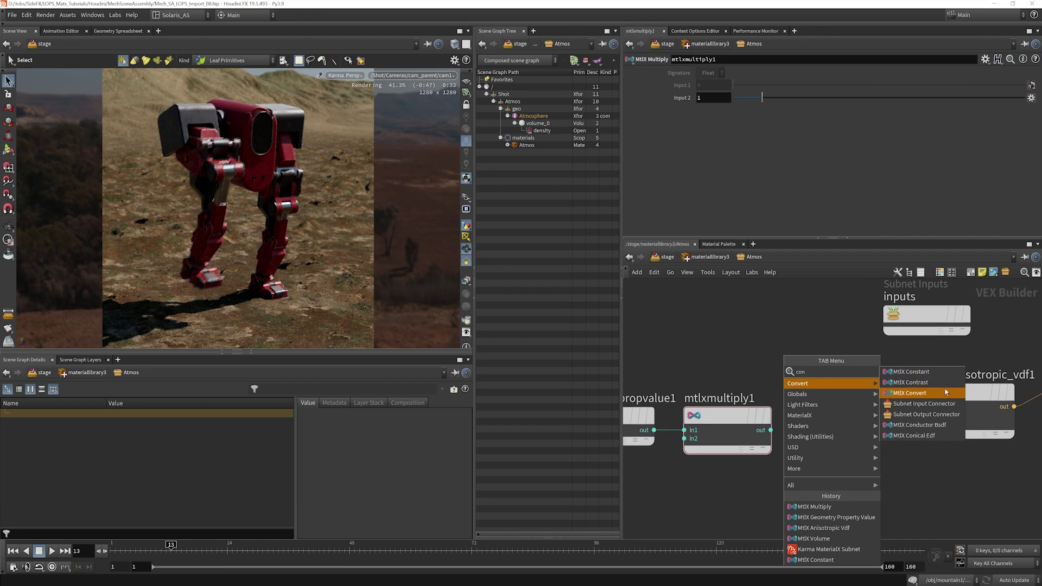
click(930, 395)
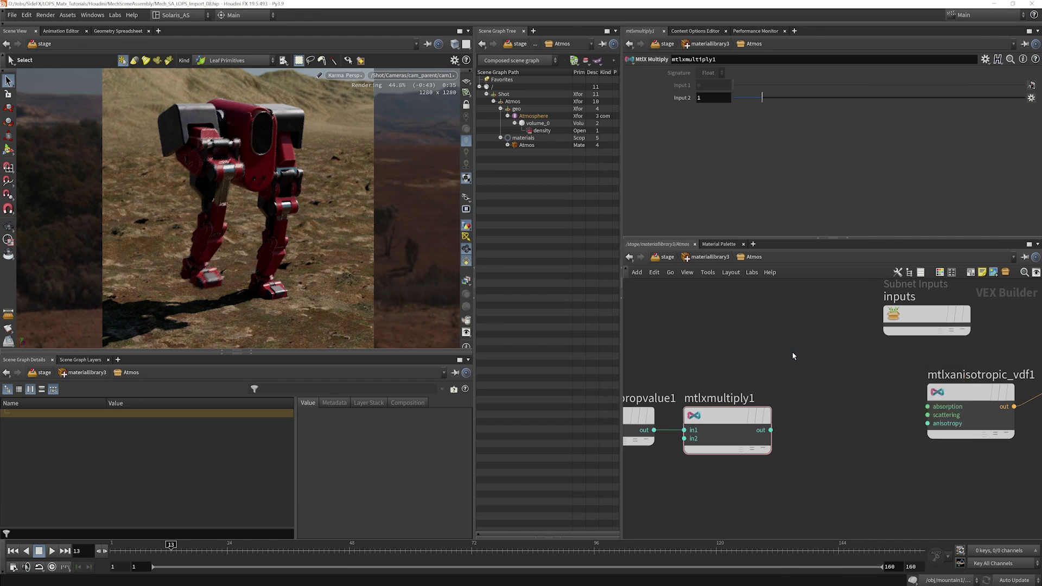
click(794, 350)
Set the constant node's signature to Color and its value to 1, 1, 1
click(709, 74)
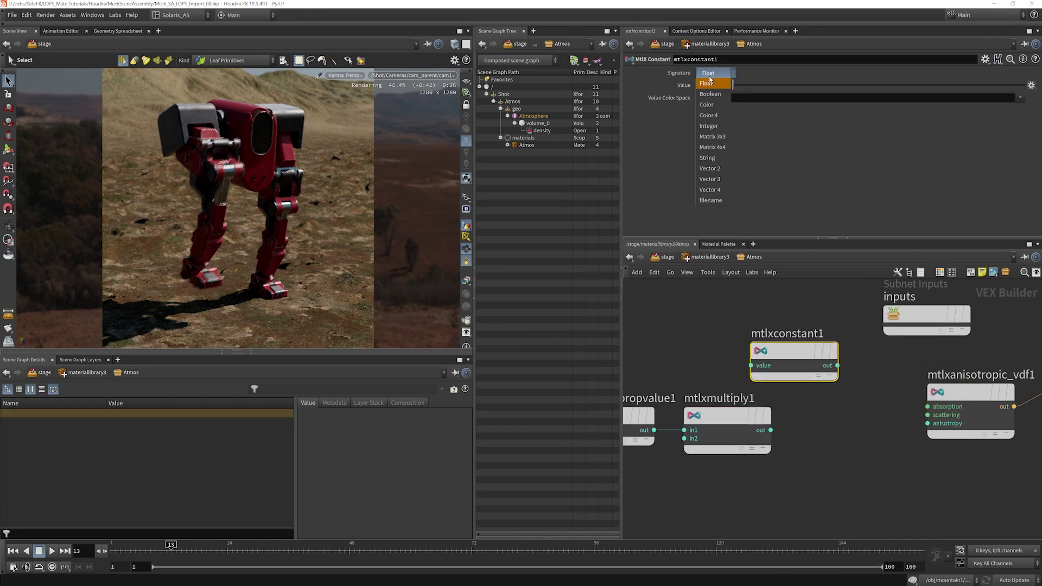
click(706, 104)
click(782, 86)
text(1)
key(Tab)
text(1)
key(Tab)
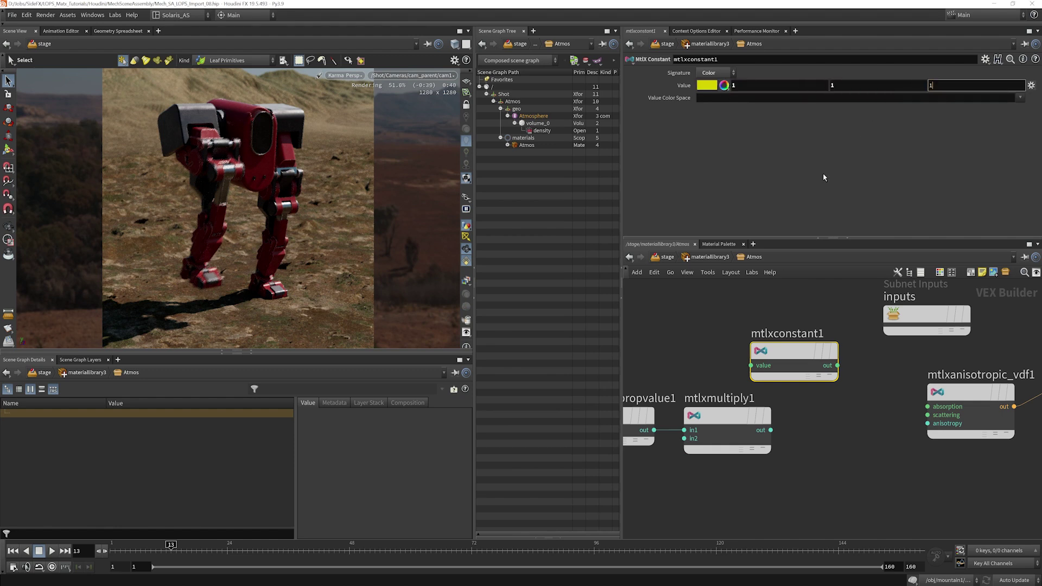
text(1)
key(Return)
Duplicate the white color constant node and place the copy below the multiply node
middle_drag(820, 426, 856, 395)
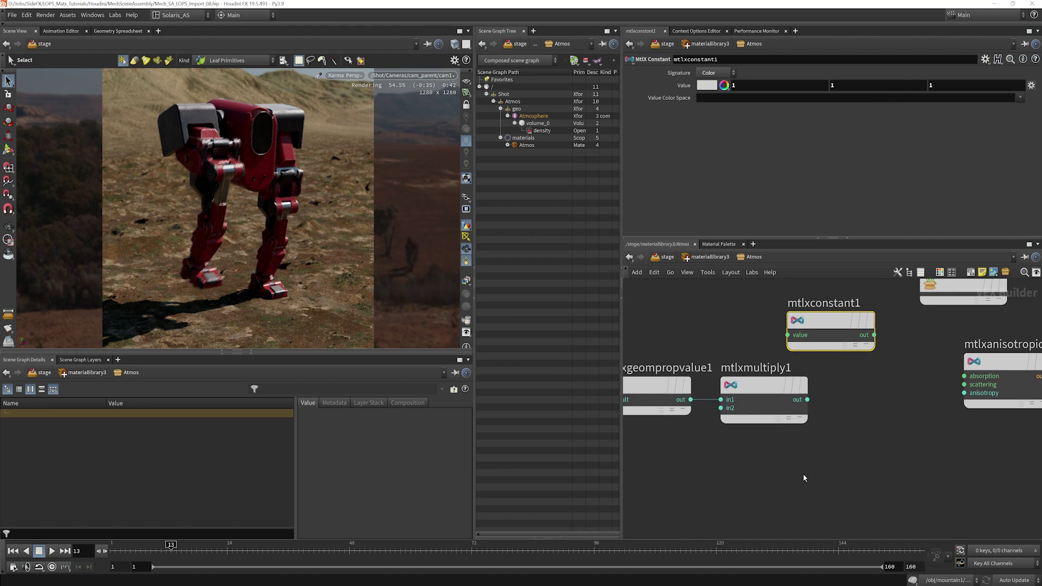
key(ctrl+c)
key(ctrl+v)
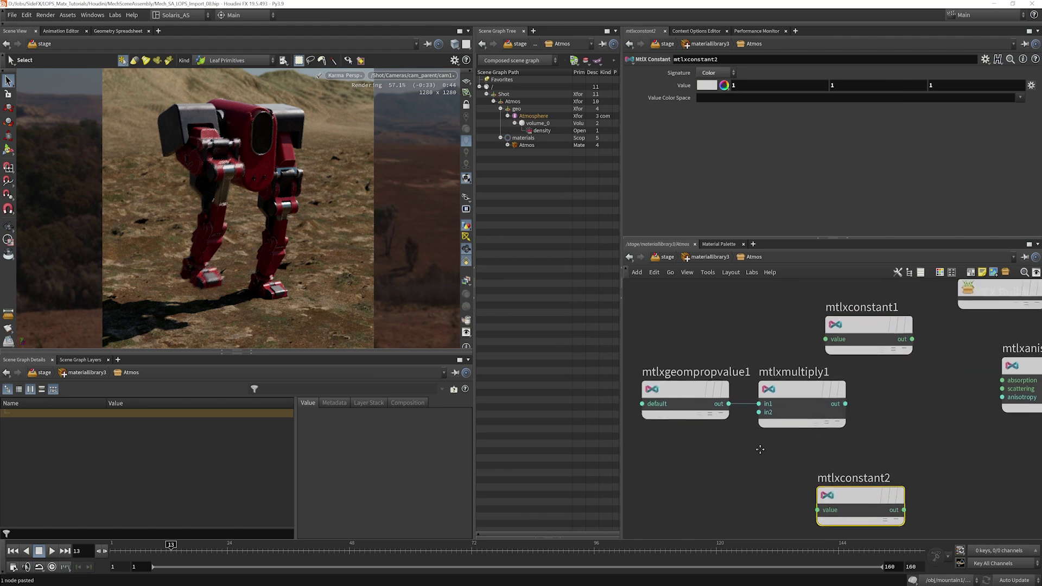
Add a second MtlX Multiply node between the density multiply node and the anisotropic VDF
drag(767, 451, 728, 380)
drag(819, 387, 678, 392)
click(812, 395)
key(Tab)
text(mul)
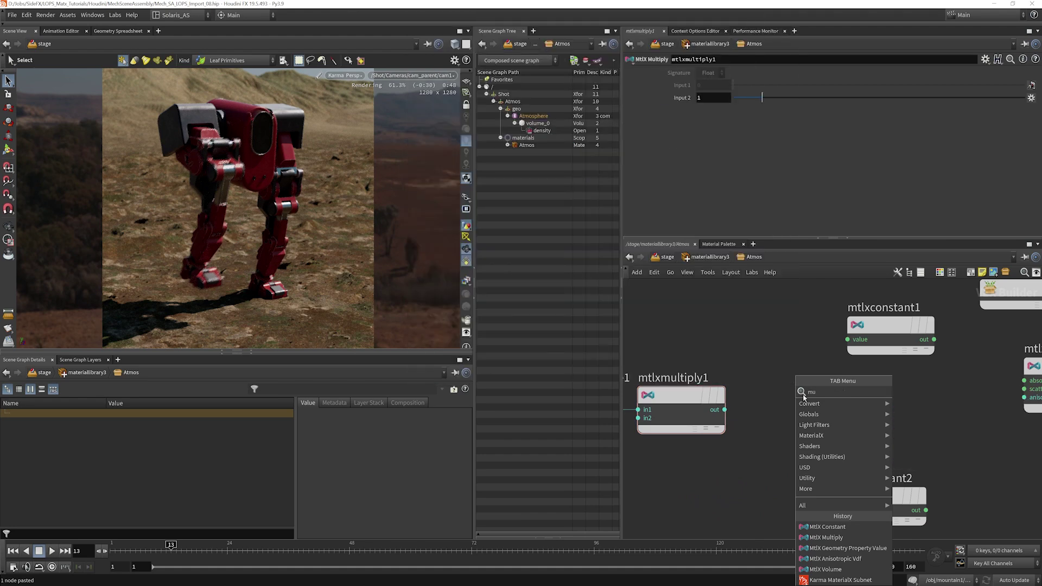
click(903, 392)
click(873, 394)
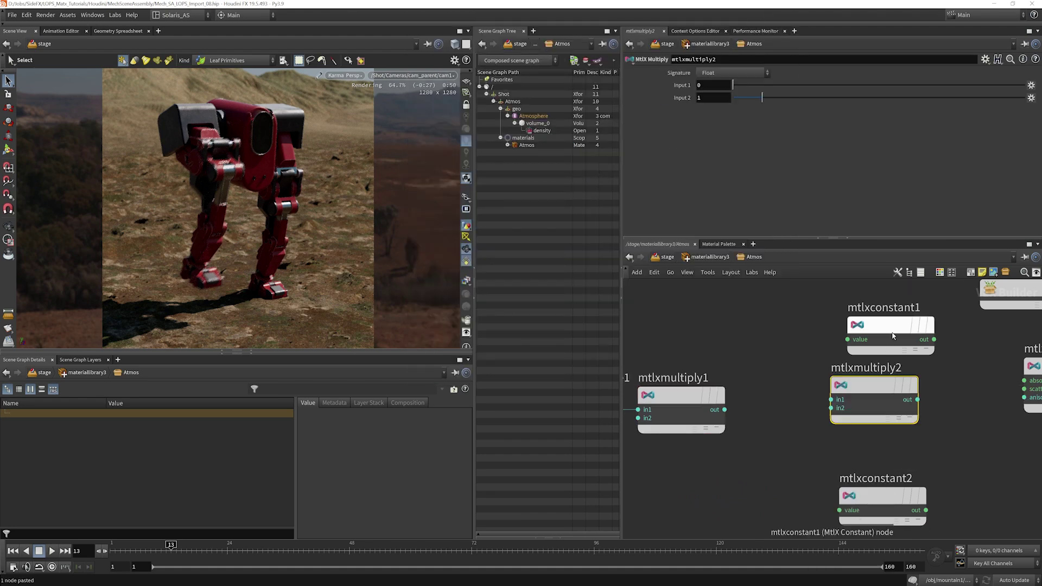
Wire mtlxconstant1 and mtlxmultiply1 into the new multiply's in1 and in2, and connect its output to the VDF's absorption
drag(894, 335, 756, 311)
click(795, 315)
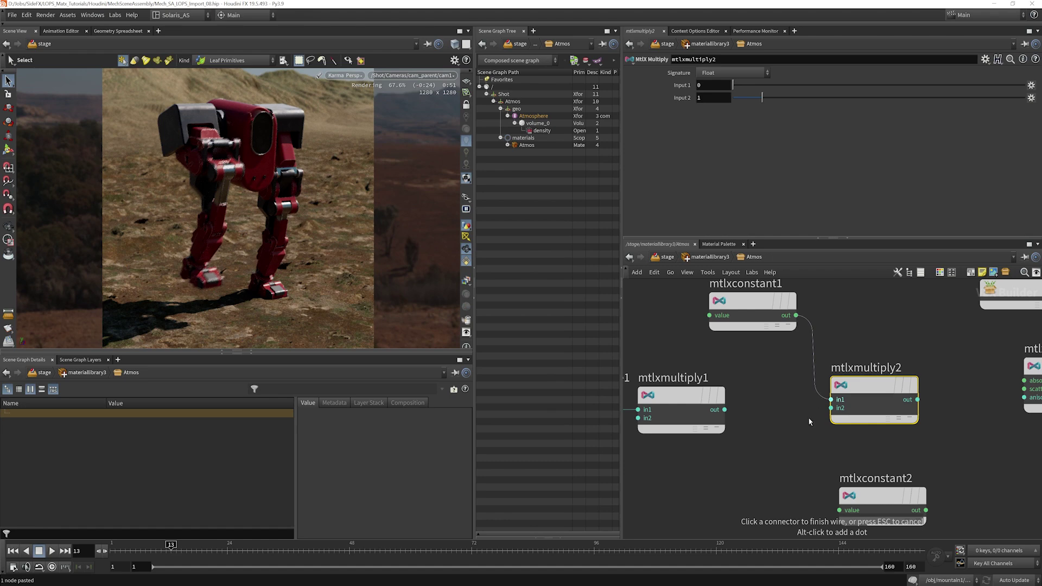
click(798, 426)
click(725, 410)
click(831, 408)
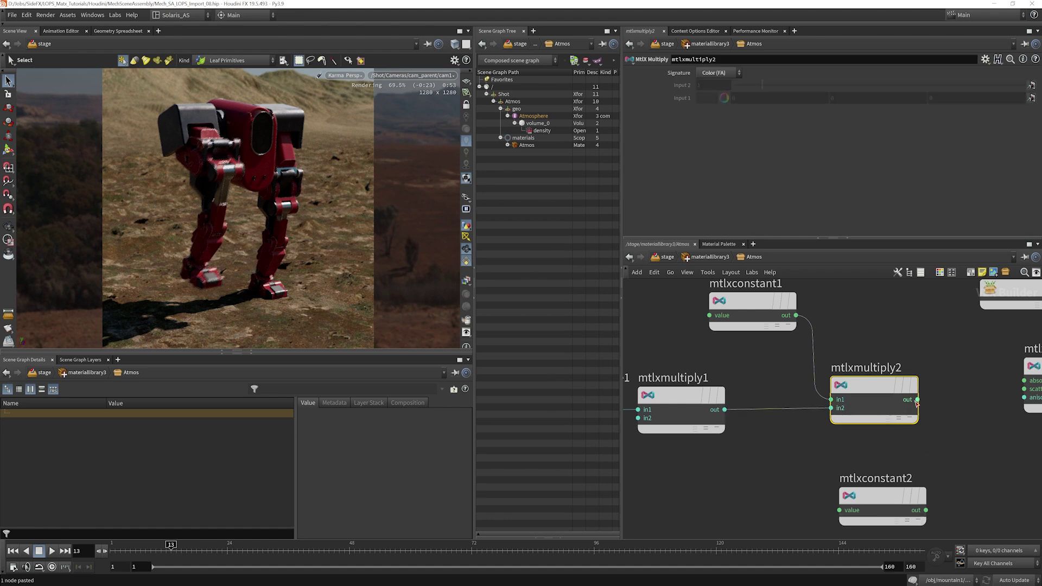
click(917, 400)
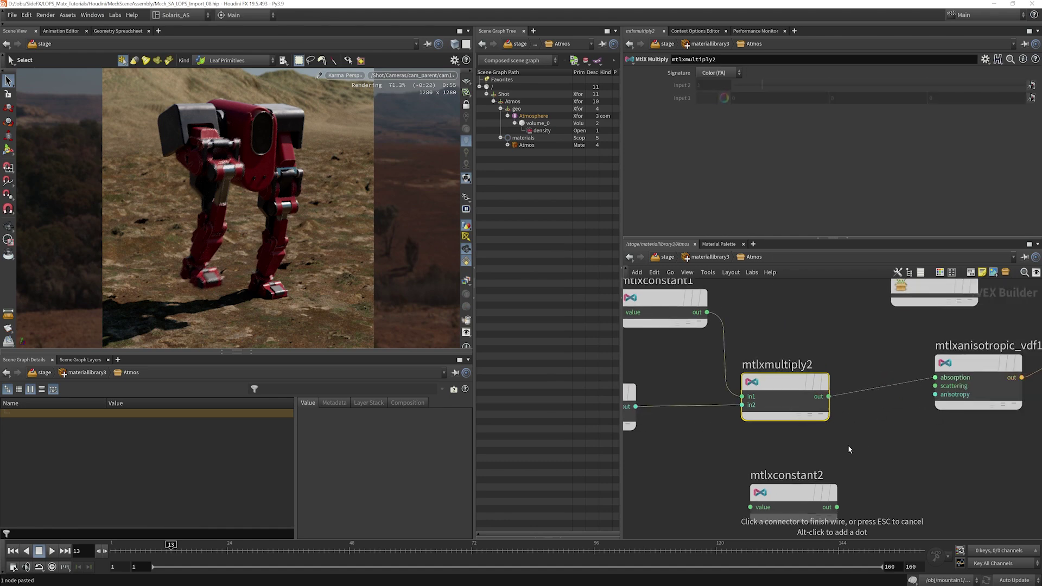
Duplicate mtlxmultiply2 and place the copy between the original and mtlxconstant2
scroll(922, 375, down, 4)
drag(846, 440, 848, 469)
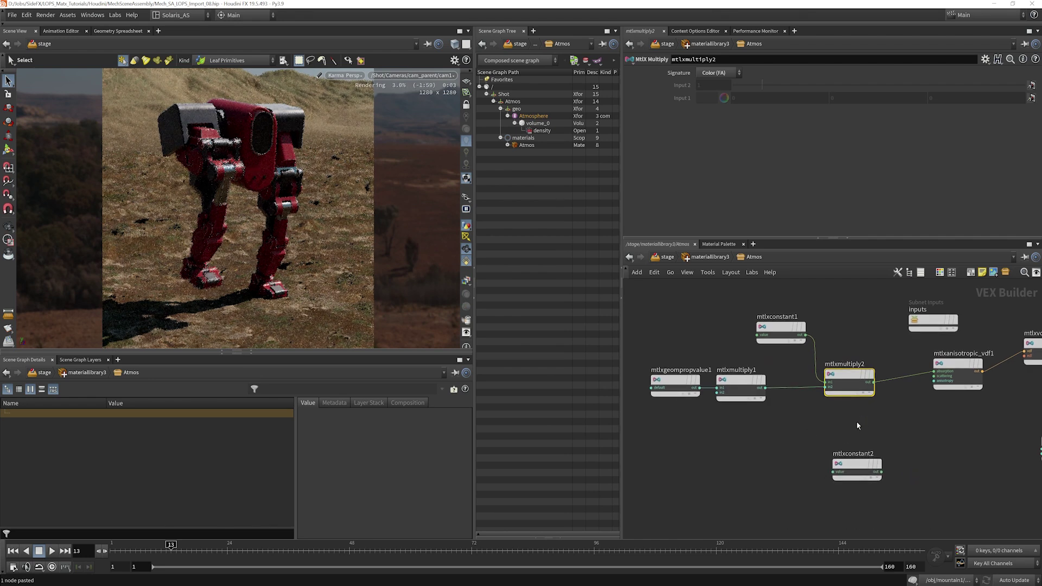
key(ctrl+v)
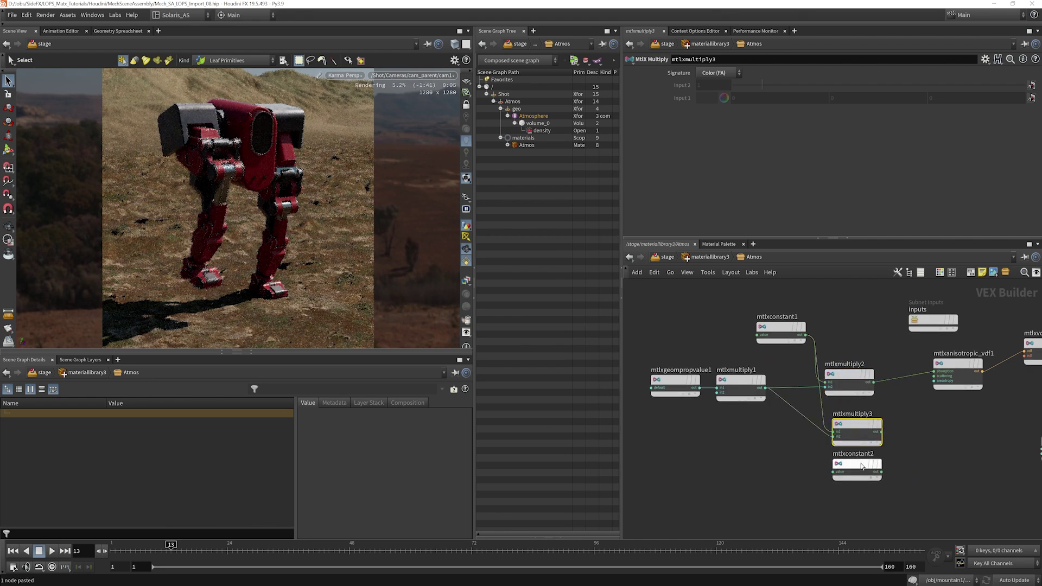
Connect mtlxconstant2 to the duplicated multiply's in1, and its output to the anisotropic VDF's scattering input
drag(860, 468, 788, 481)
click(810, 485)
click(832, 435)
click(881, 431)
click(935, 380)
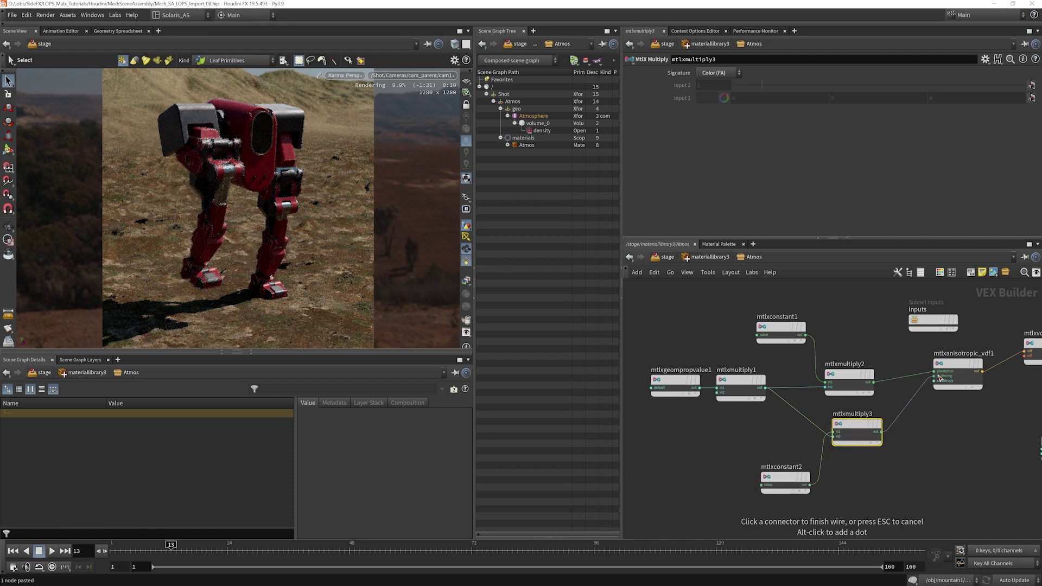
click(765, 430)
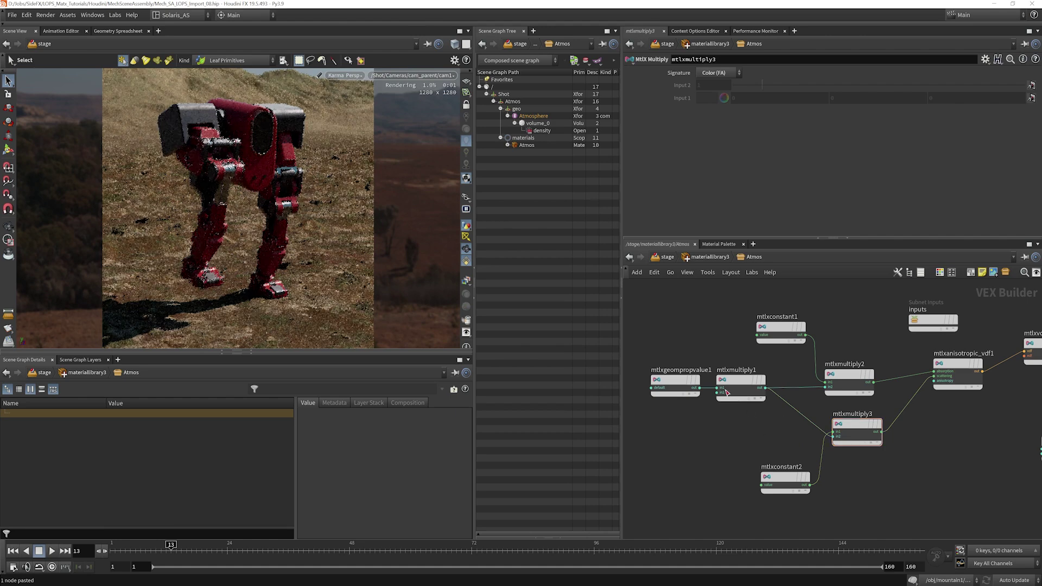
Set the color of mtlxconstant2 to a light blue, about 0.354, 0.527, 1
click(355, 77)
click(351, 188)
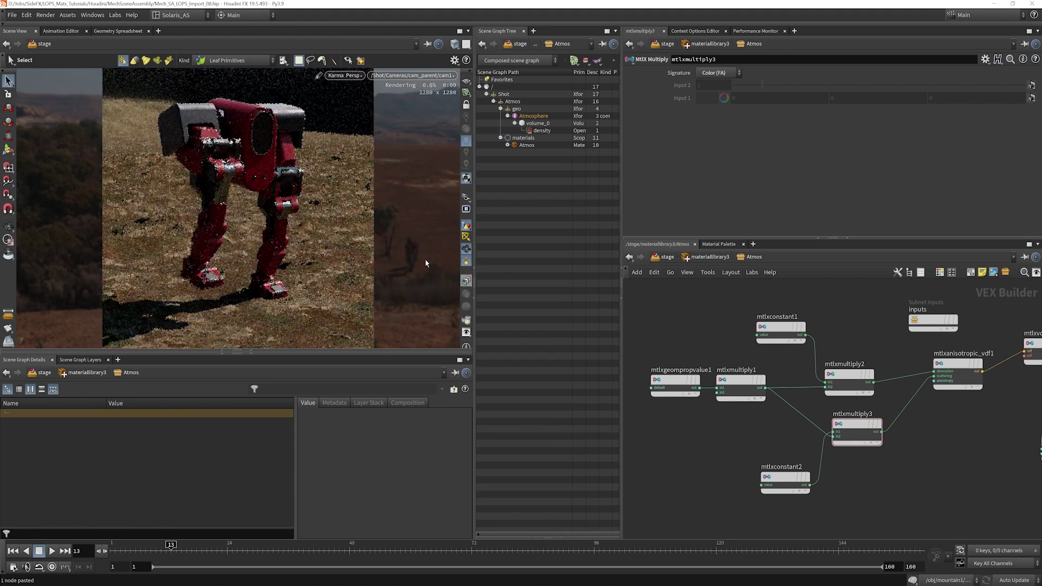
middle_drag(880, 458, 874, 444)
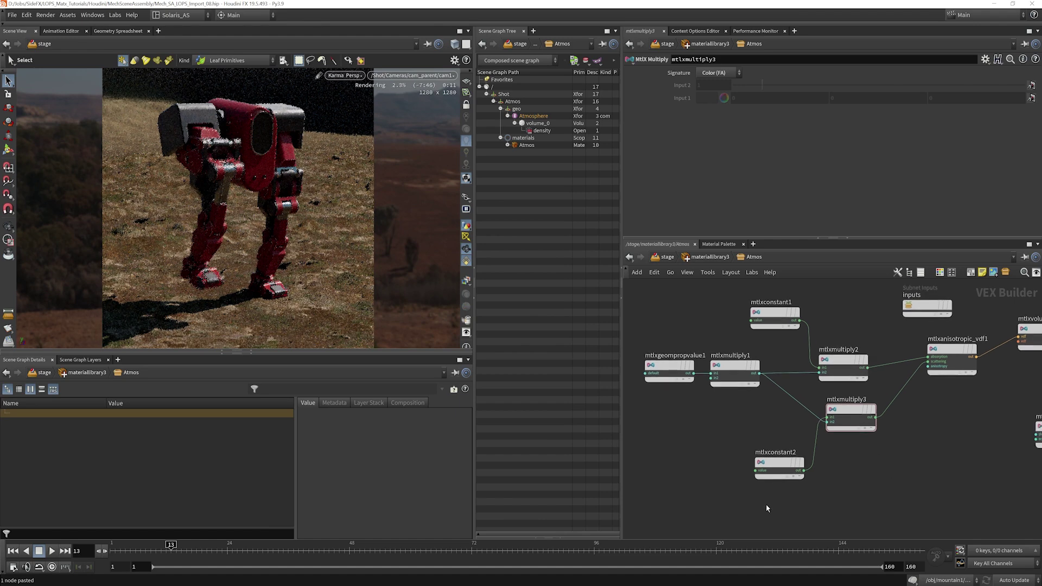
click(780, 467)
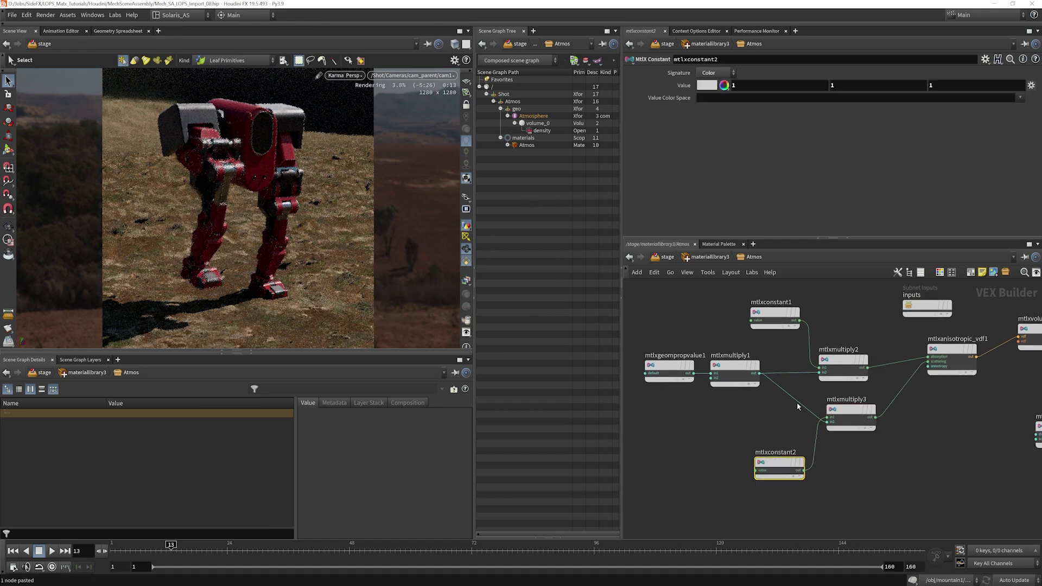
click(711, 85)
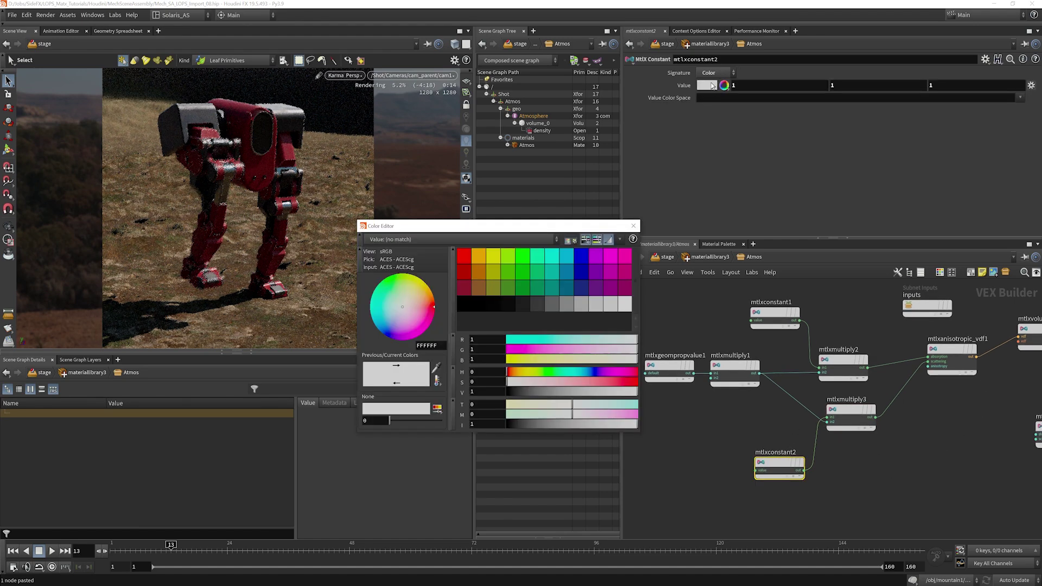
click(390, 324)
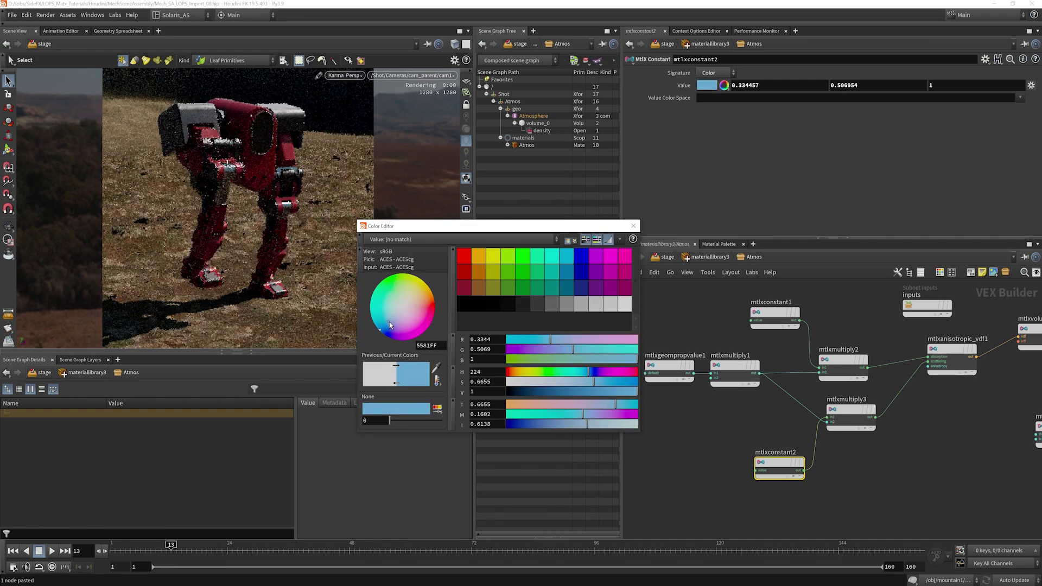
click(388, 322)
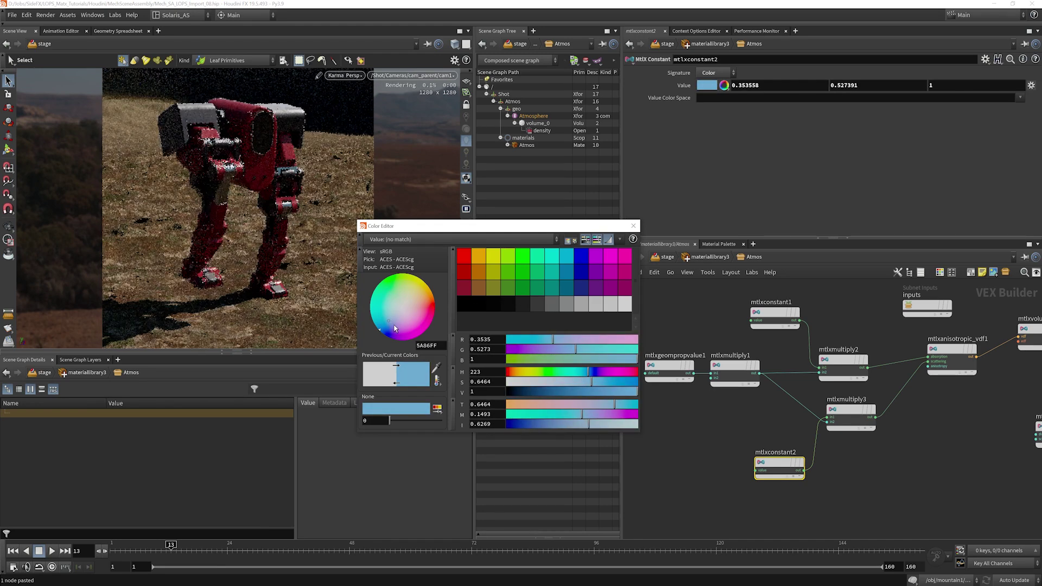
click(634, 226)
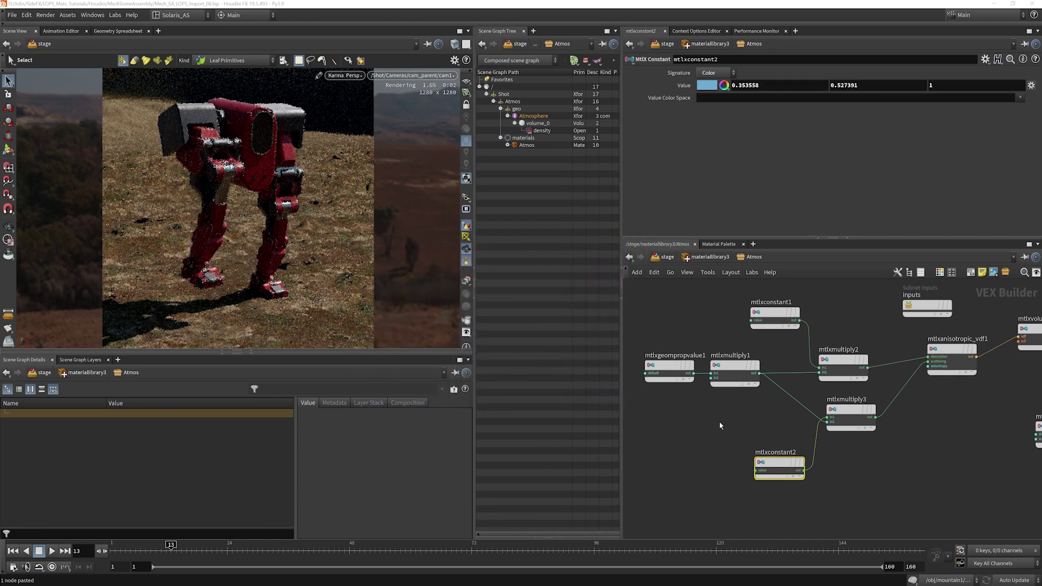
Try 0.03 and 0.005 as Input 2 of the density multiply node mtlxmultiply1
drag(717, 423, 758, 354)
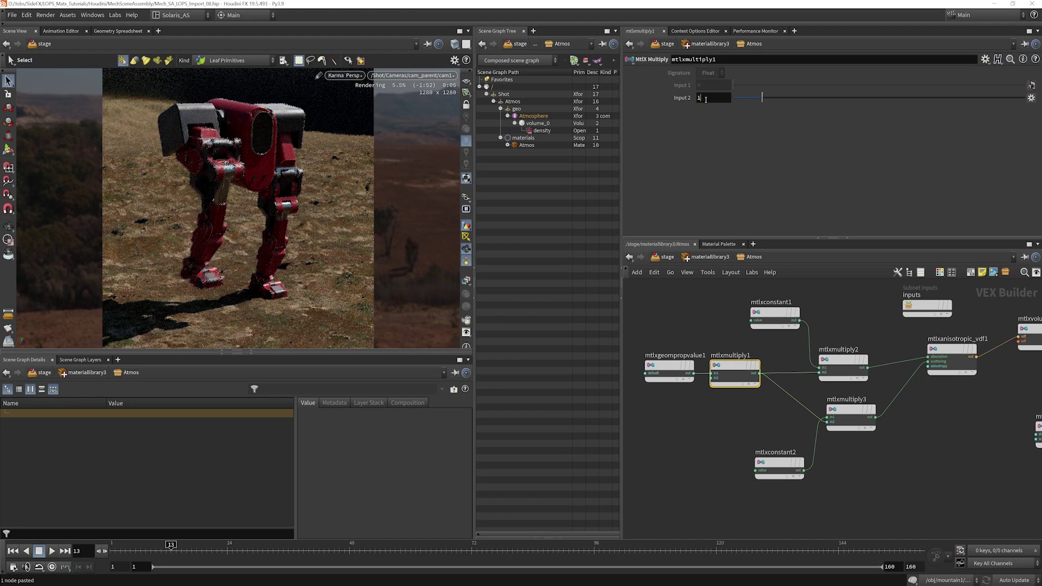
key(BackSpace)
text(0.03)
key(Return)
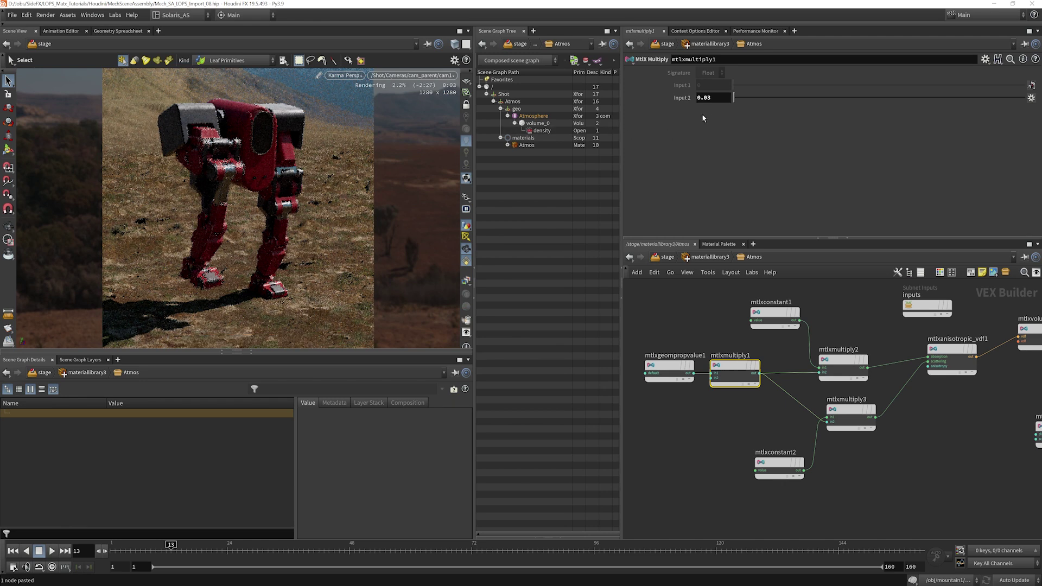
click(706, 98)
text(05)
key(Return)
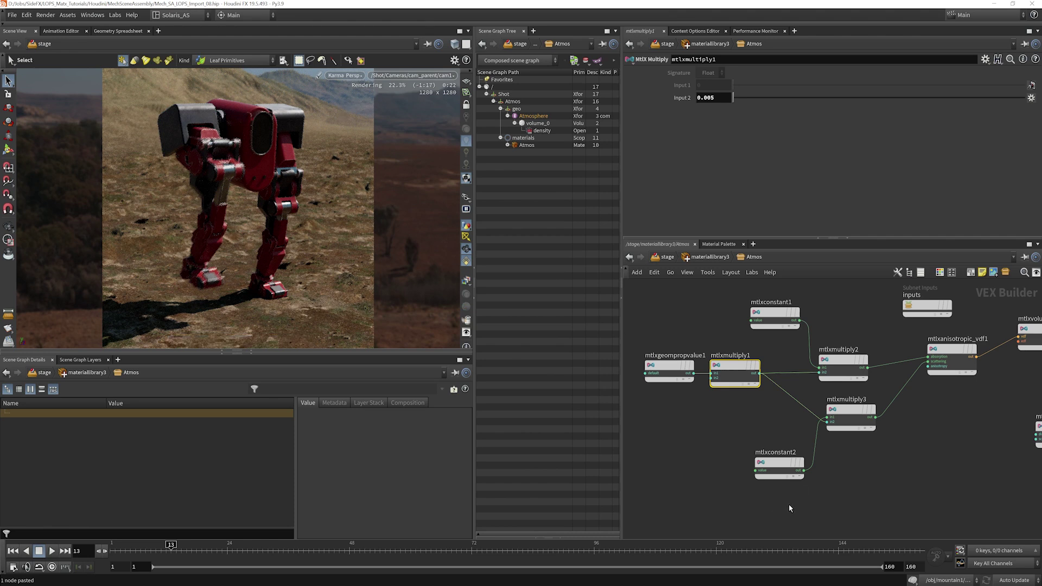
Try Anisotropy values of -0.1 and -0.3 on the anisotropic VDF node
middle_drag(955, 388, 903, 398)
click(898, 387)
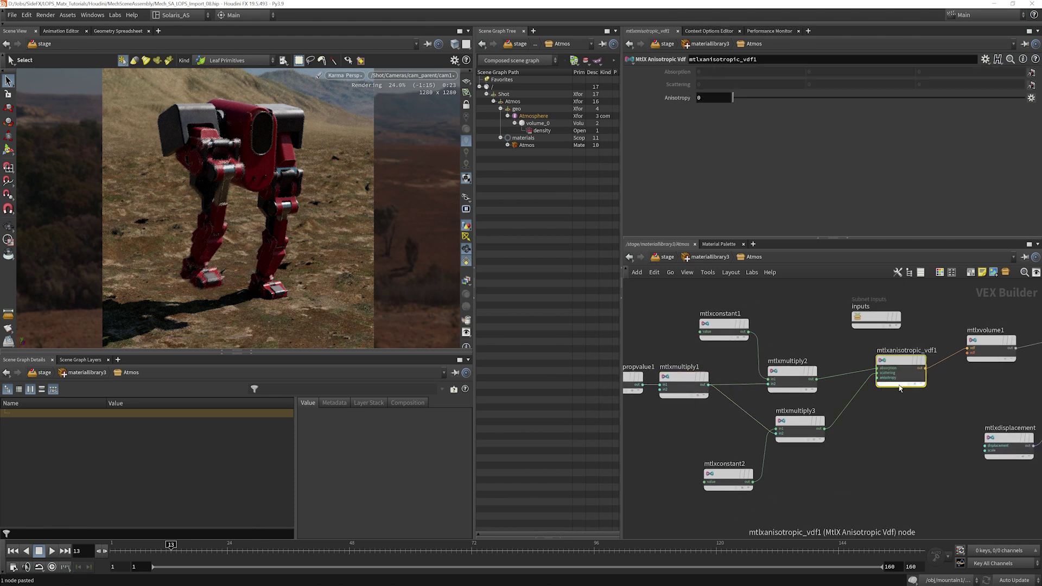
mouse_move(733, 101)
mouse_down()
mouse_move(795, 97)
mouse_move(731, 99)
mouse_up()
middle_drag(700, 100, 656, 119)
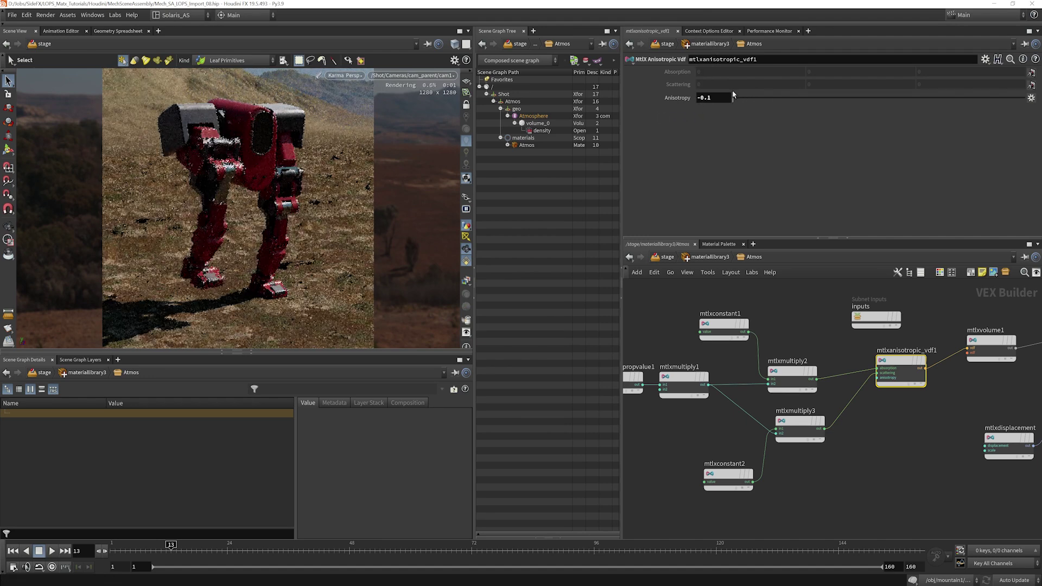
click(723, 102)
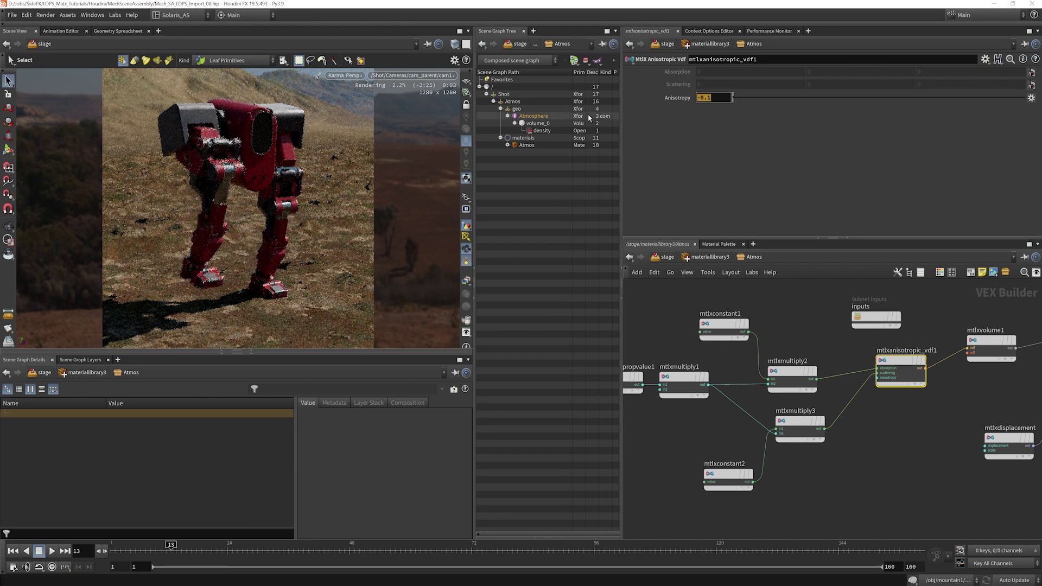
text(-0.3)
key(Return)
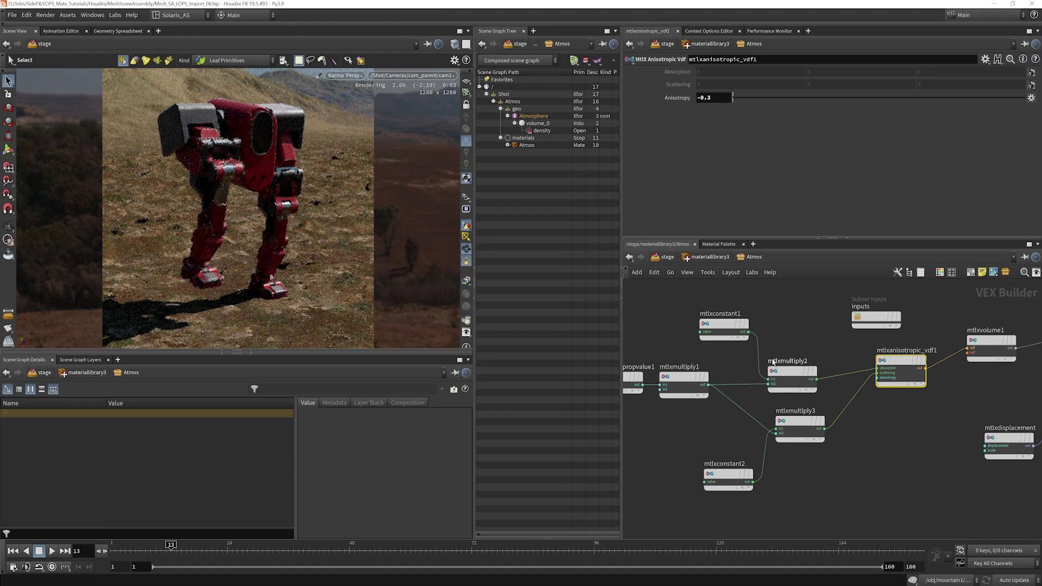
Set Input 2 of the density multiply node mtlxmultiply1 to 0.01
click(683, 381)
text(1)
key(Return)
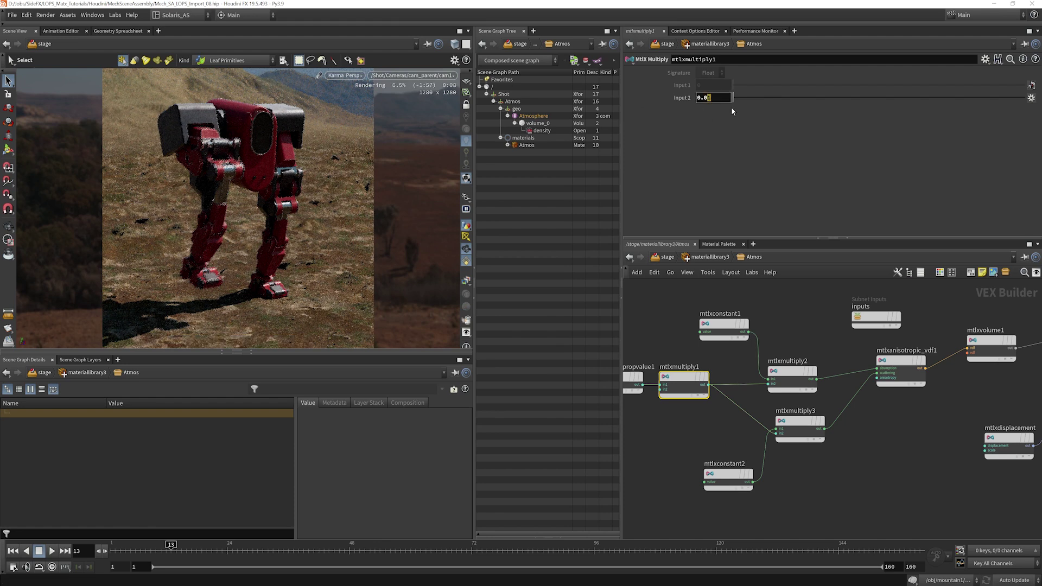
key(Return)
Set the anisotropic VDF's Anisotropy to 0
click(728, 425)
click(901, 362)
click(714, 98)
text(0)
key(Return)
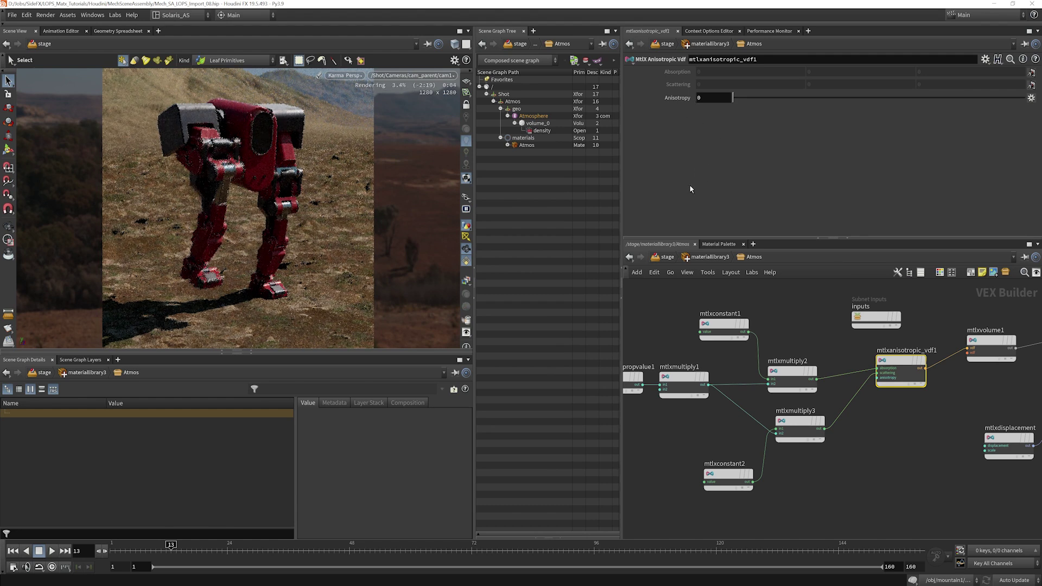
click(658, 324)
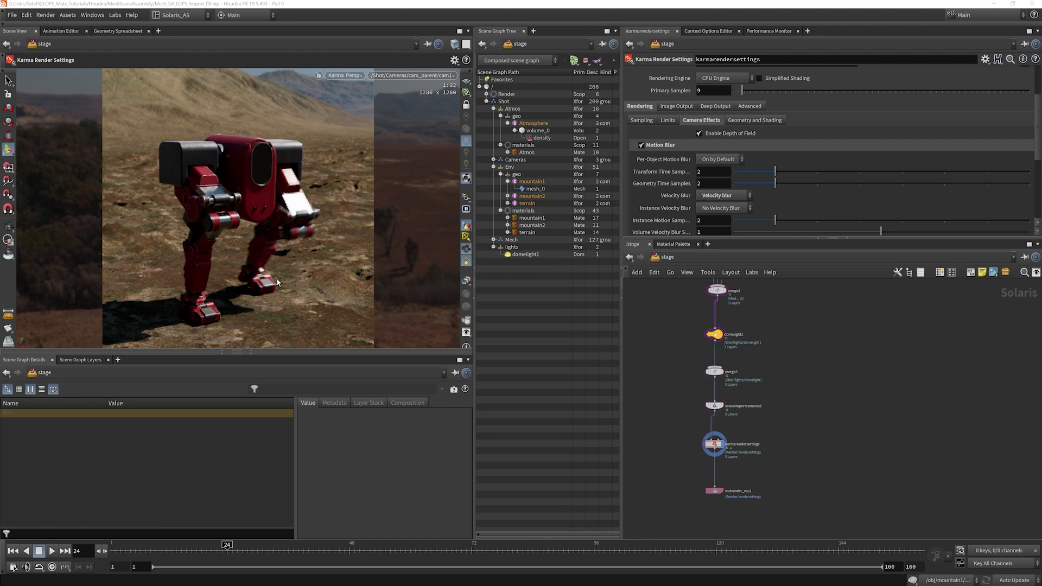
Insert a Camera Edit node on the wire between sceneimportcameras1 and karmarendersettings
scroll(776, 409, up, 4)
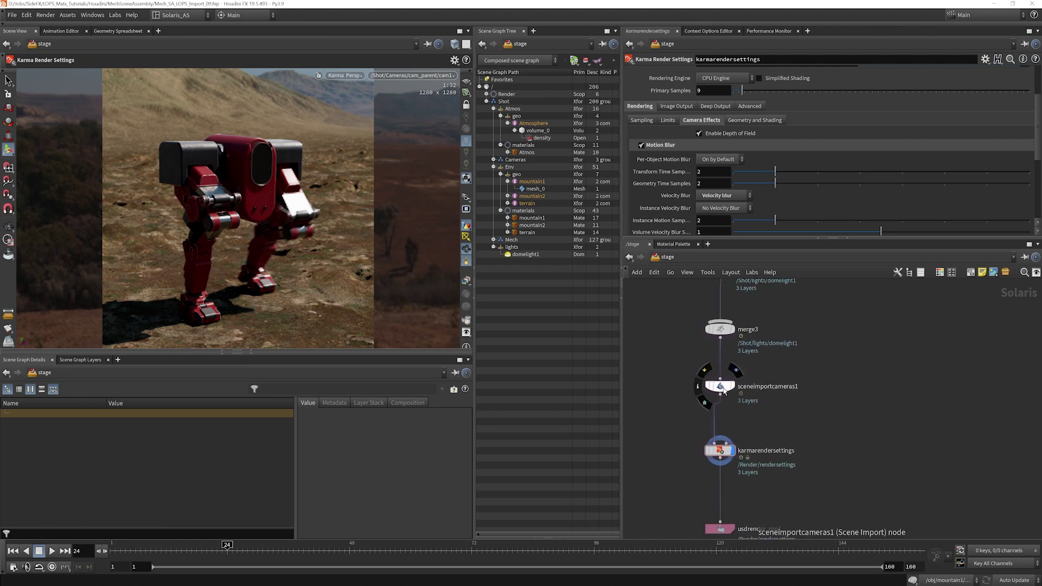
key(Tab)
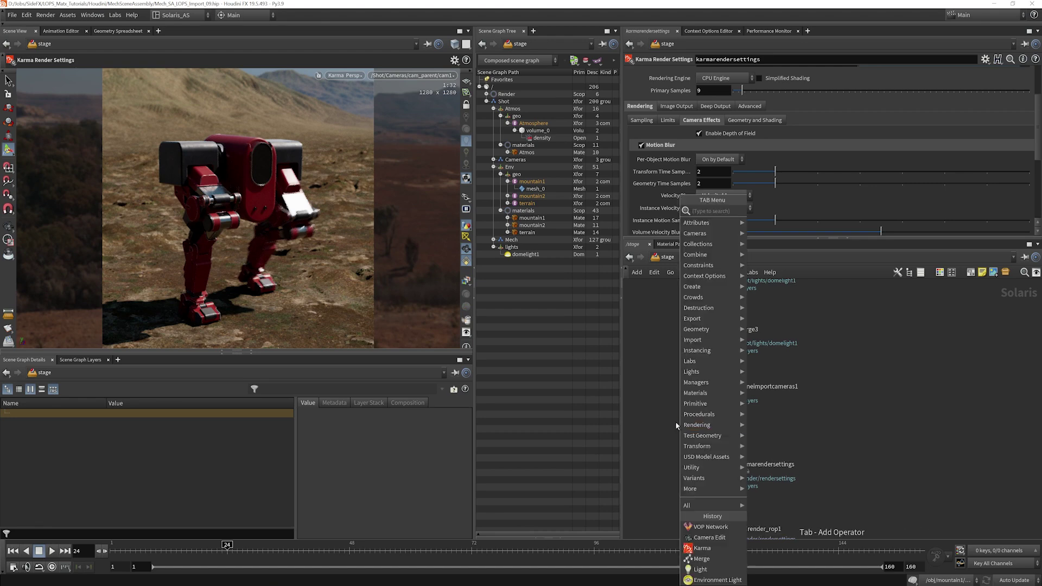
text(edit)
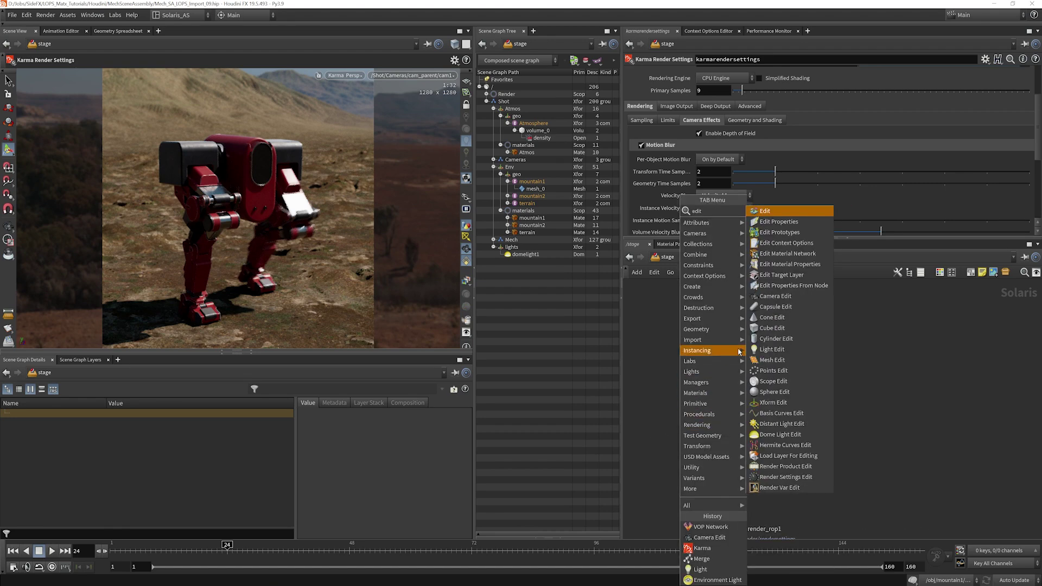
click(775, 296)
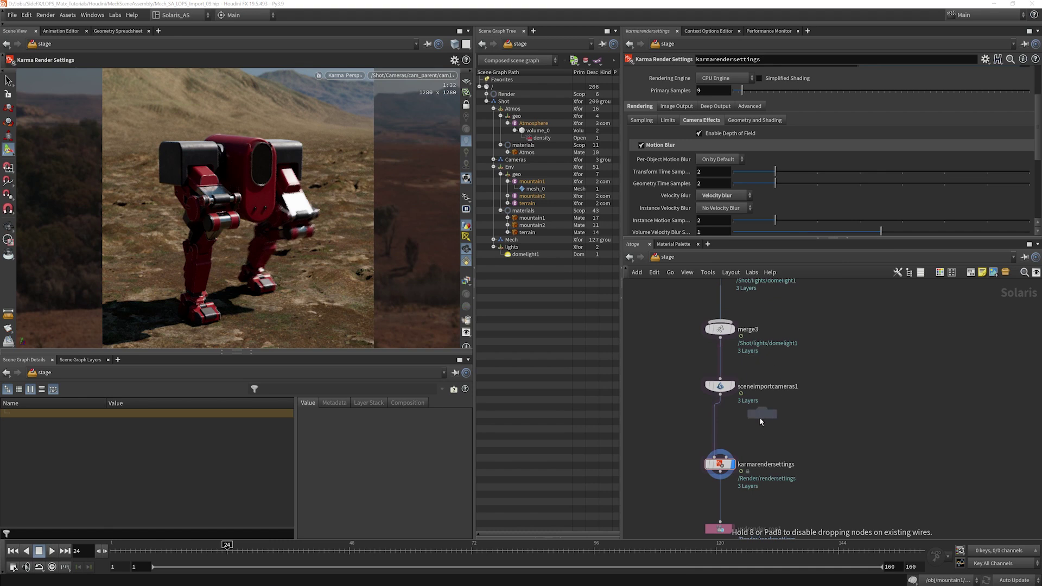
click(716, 424)
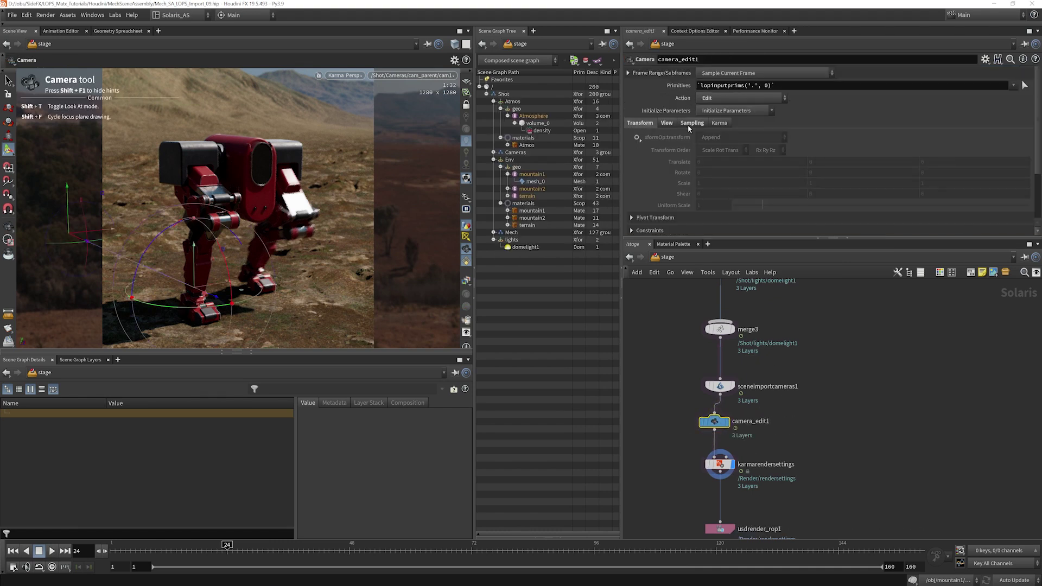
Enable Use Lens Shader in the camera edit's Karma settings, and set Lens Shader VOP to Set or Create
click(719, 124)
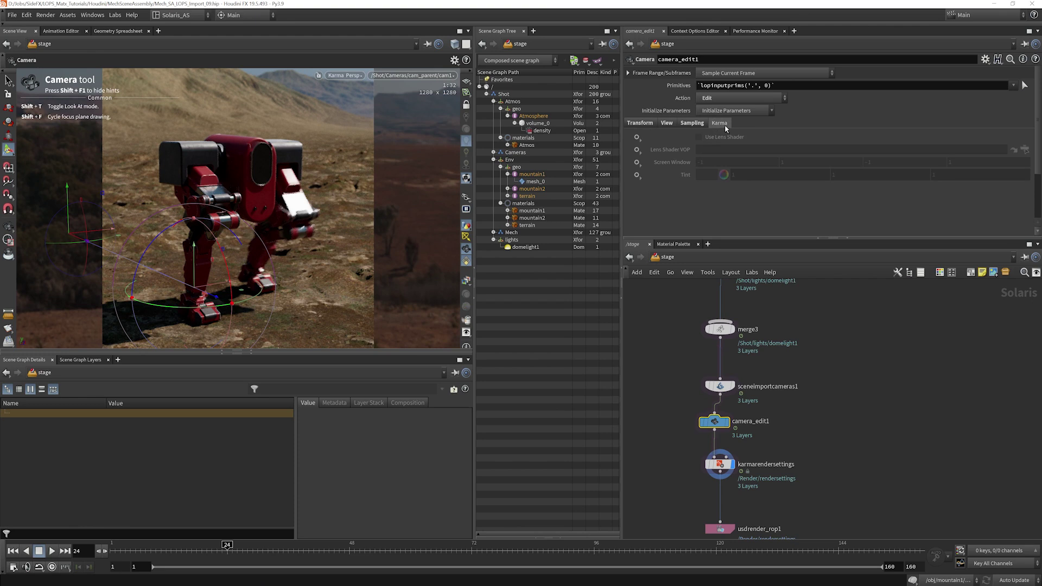
click(636, 137)
click(646, 152)
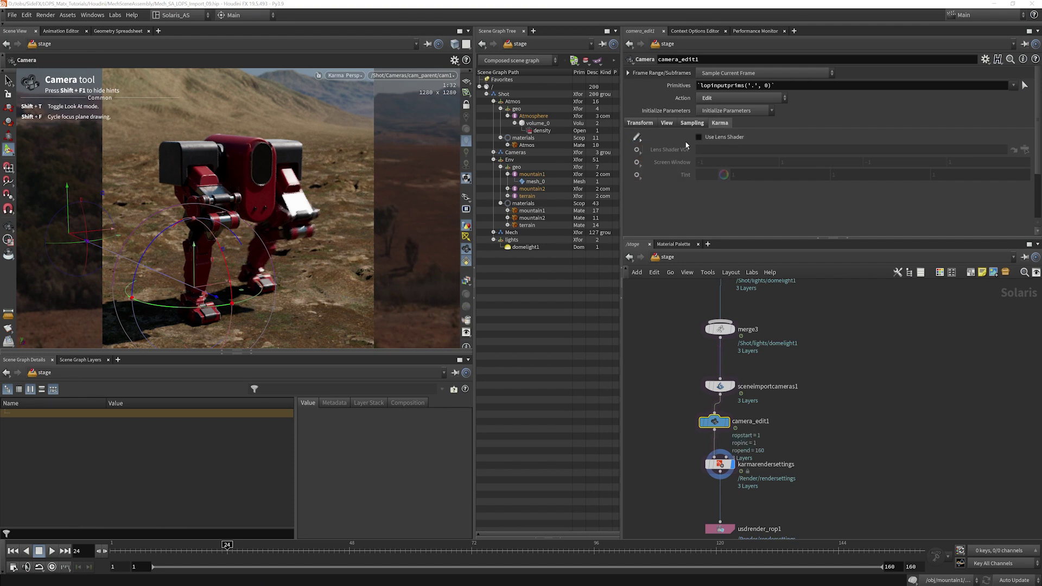
click(637, 151)
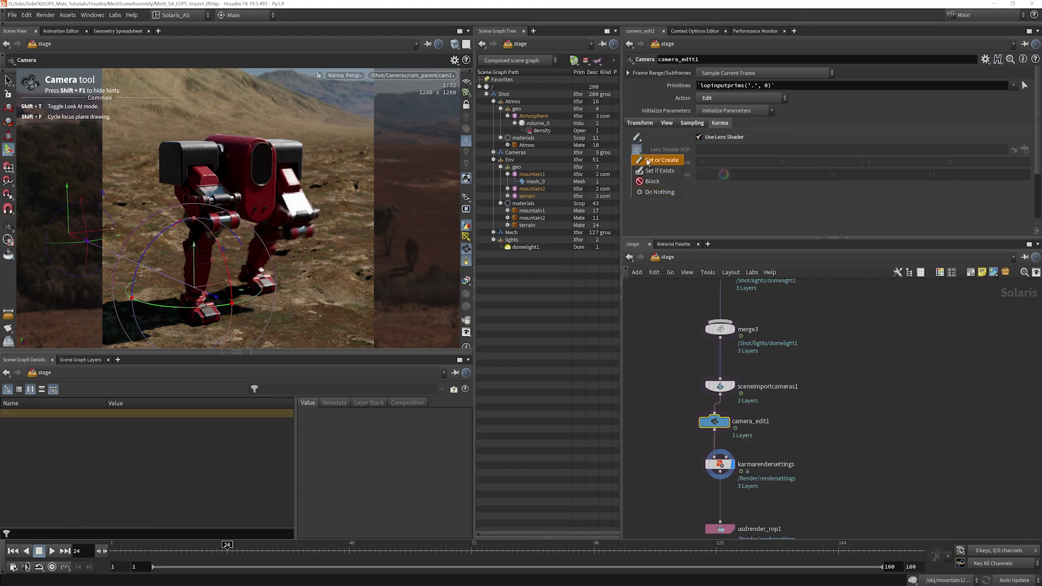
click(660, 159)
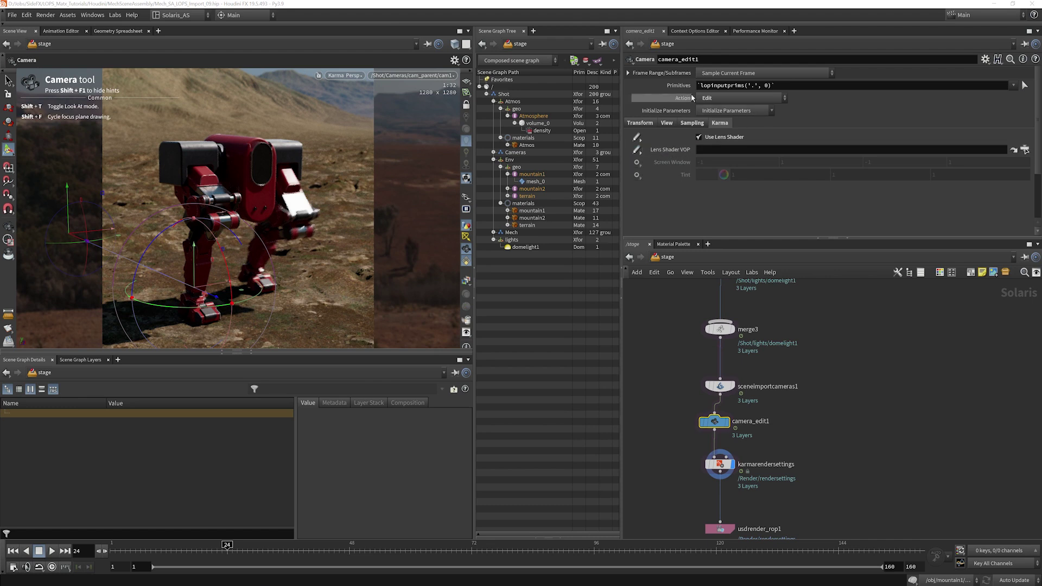
Set the camera edit's Primitives to /Shot/Cameras/cam_parent/cam1, taking the camera from the scene graph tree
mouse_move(685, 90)
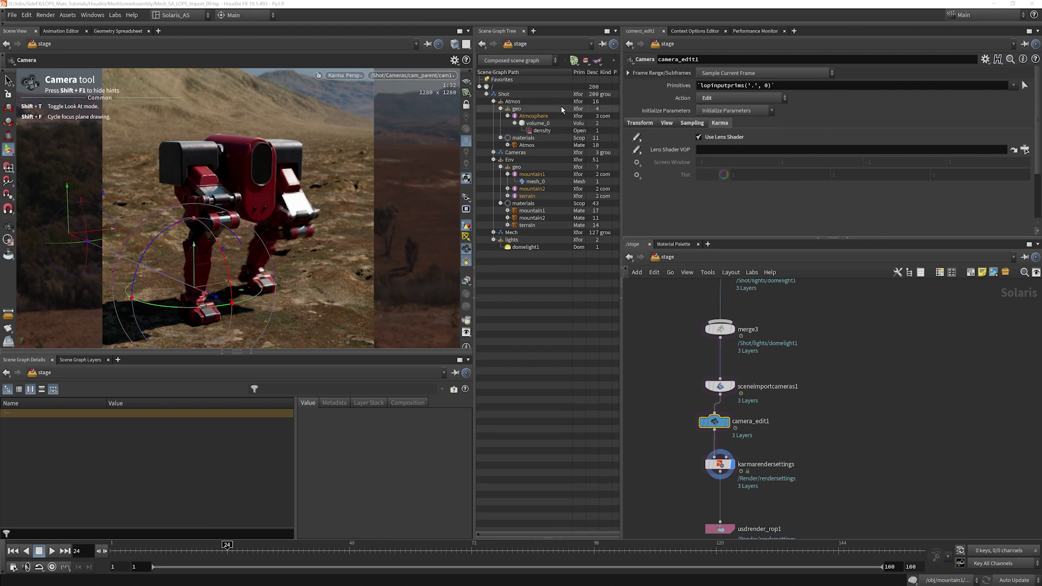
click(494, 152)
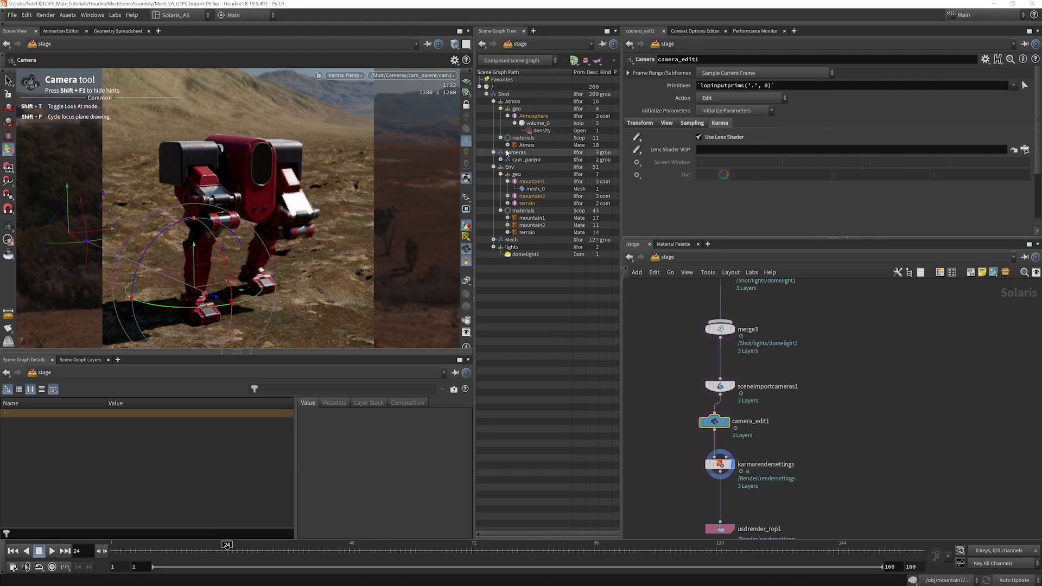
click(500, 160)
click(526, 167)
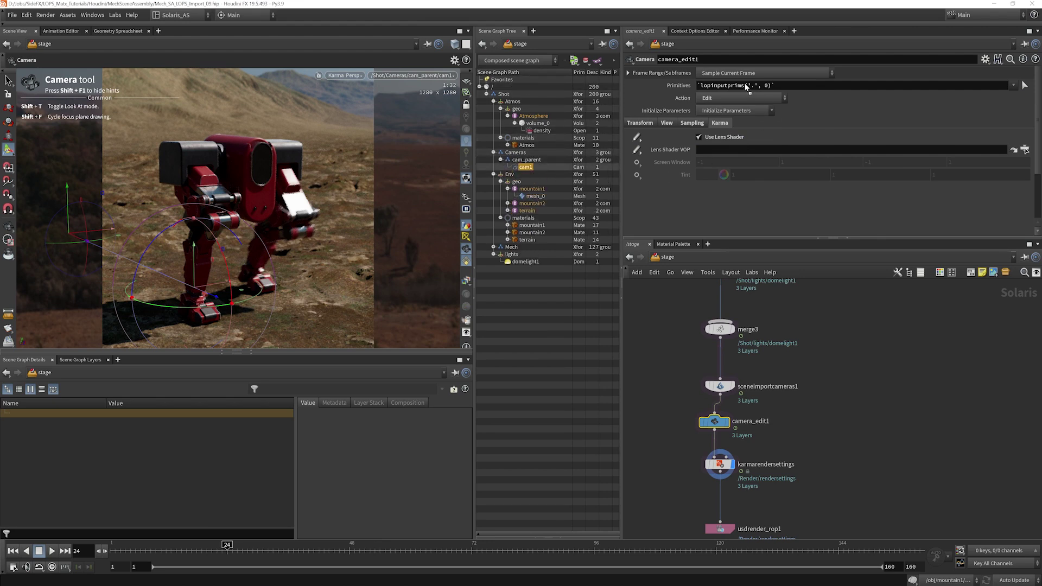
drag(746, 85, 746, 86)
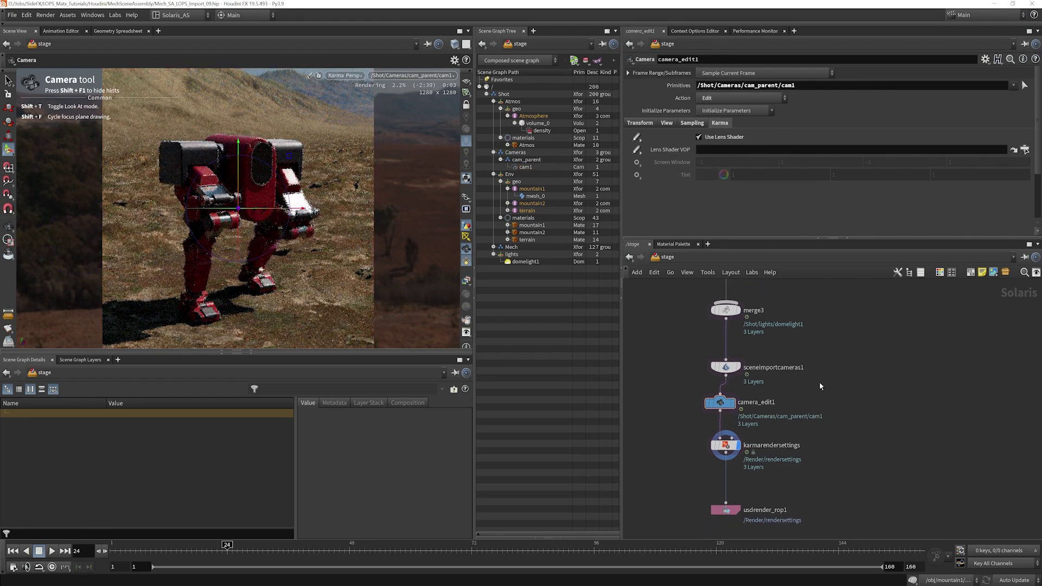
Add a Material Network node beside camera_edit1 in the stage network
key(Tab)
text(materi)
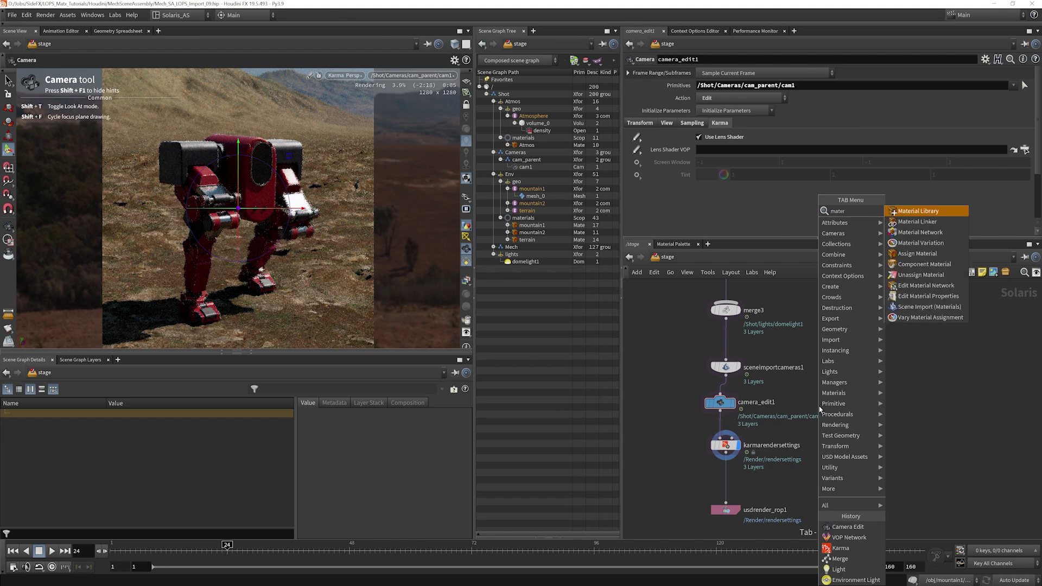
click(917, 232)
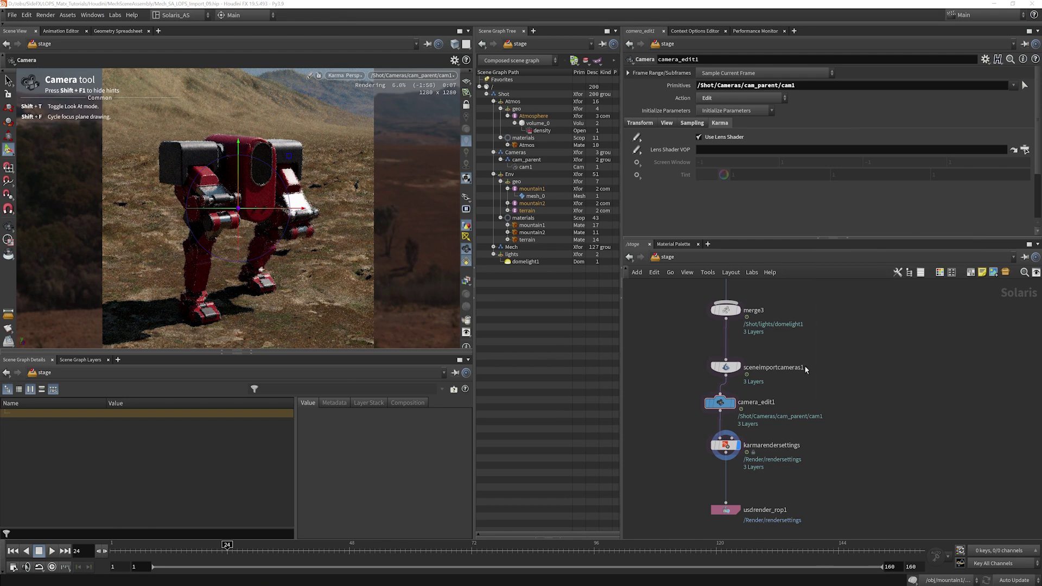
click(812, 402)
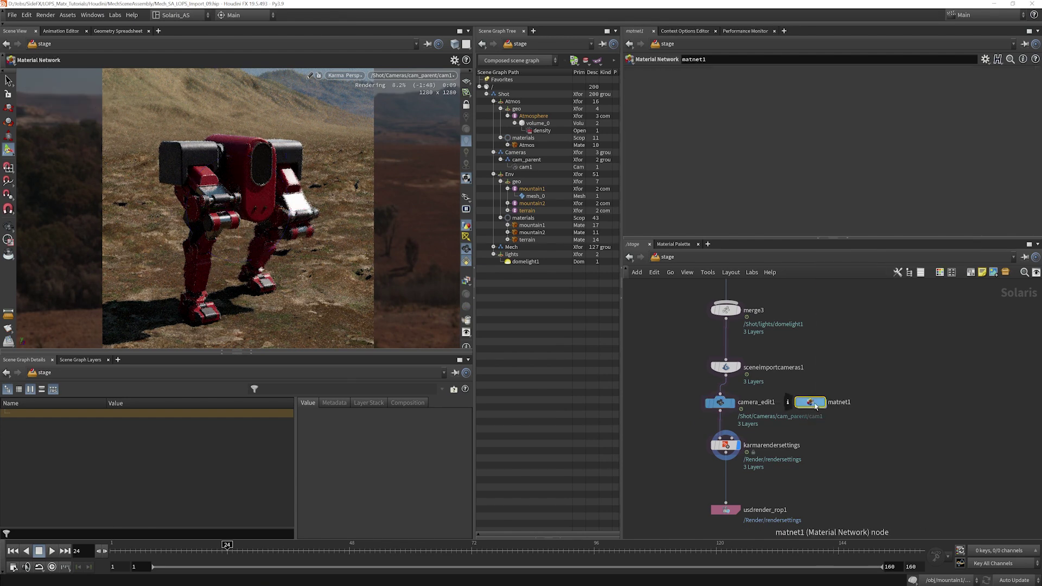
Create a Karma Physical Lens node inside matnet1
double_click(811, 402)
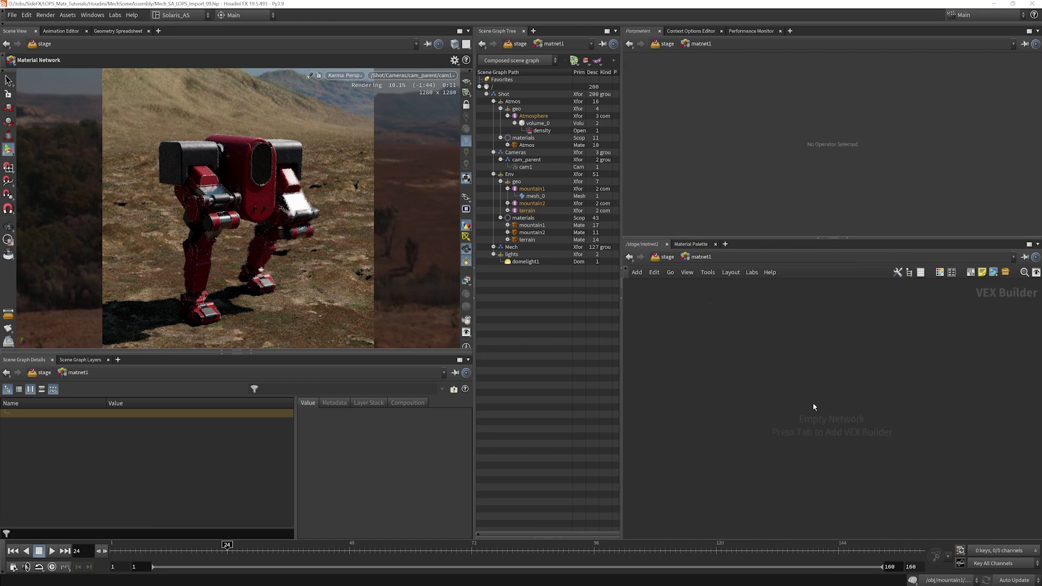
key(Tab)
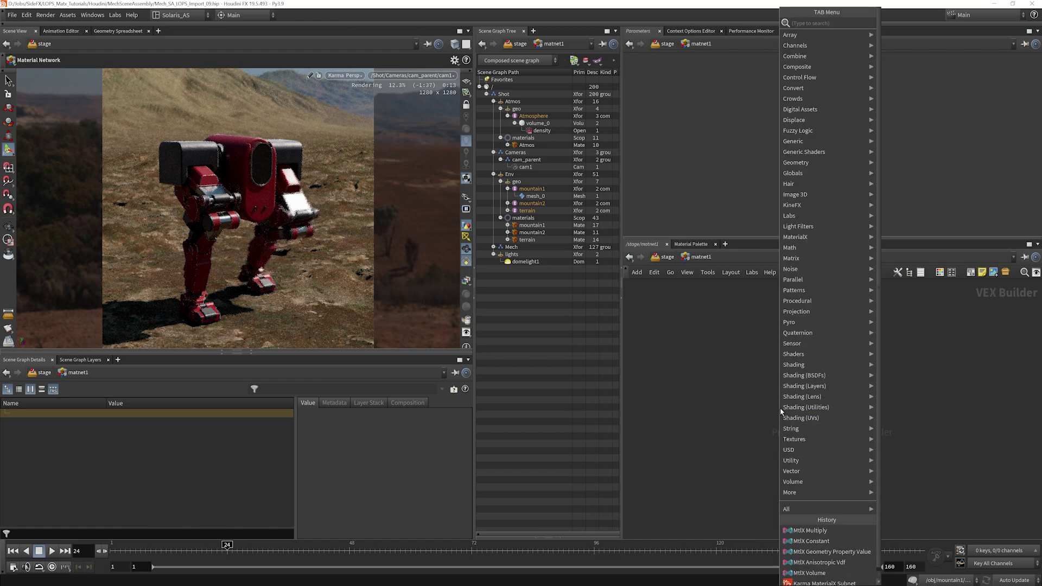
text(lens)
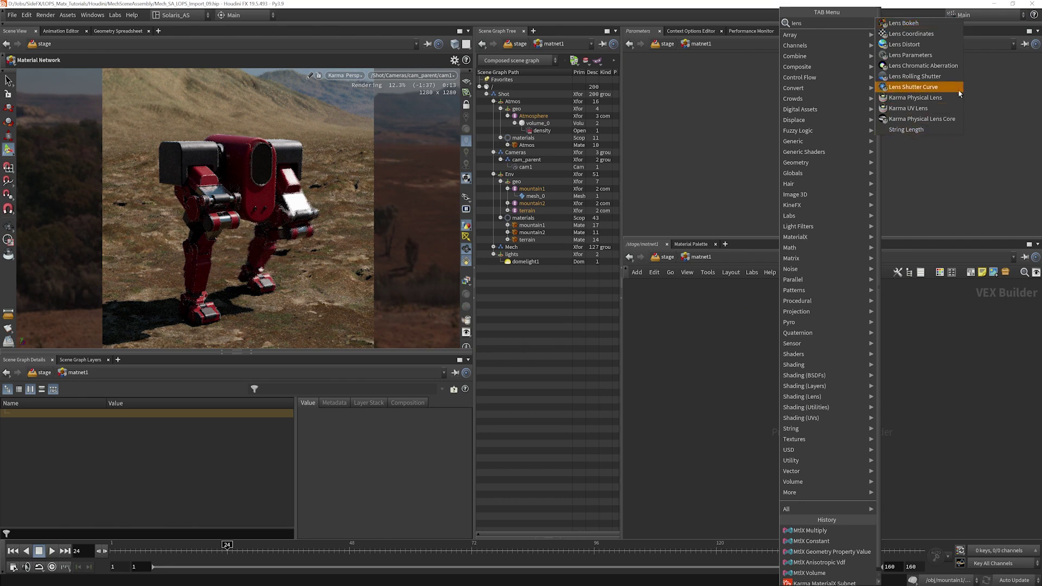
click(911, 100)
click(781, 359)
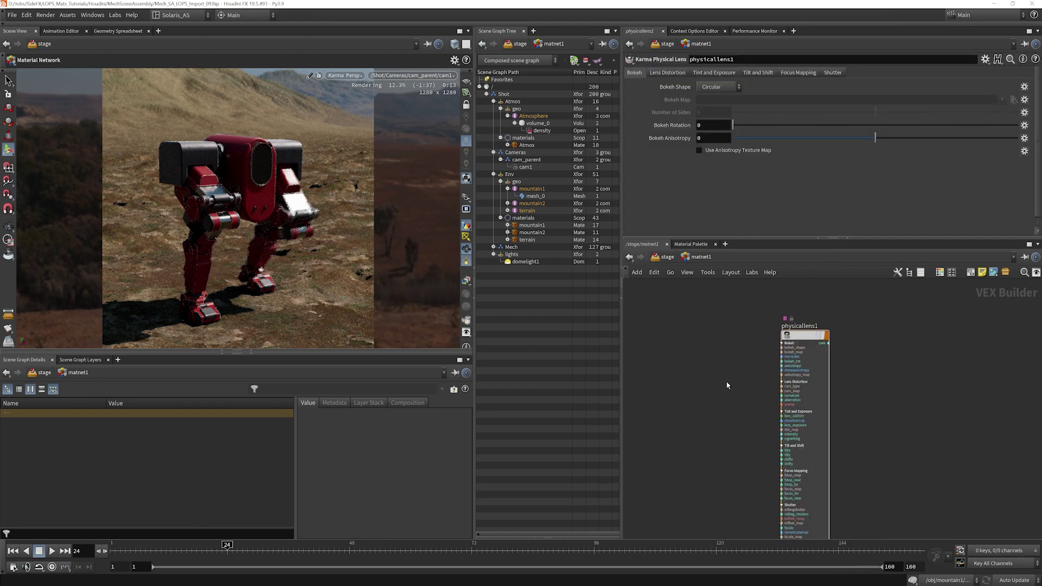
Assign matnet1's physicallens1 as the Lens Shader VOP of camera_edit1
key(u)
click(722, 402)
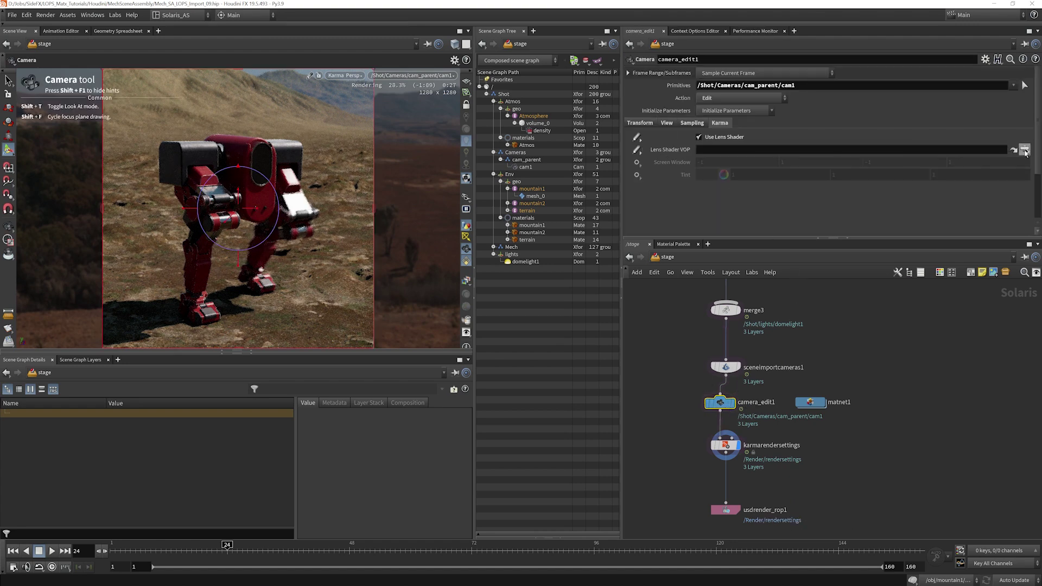
click(1025, 150)
double_click(948, 130)
click(939, 180)
click(969, 188)
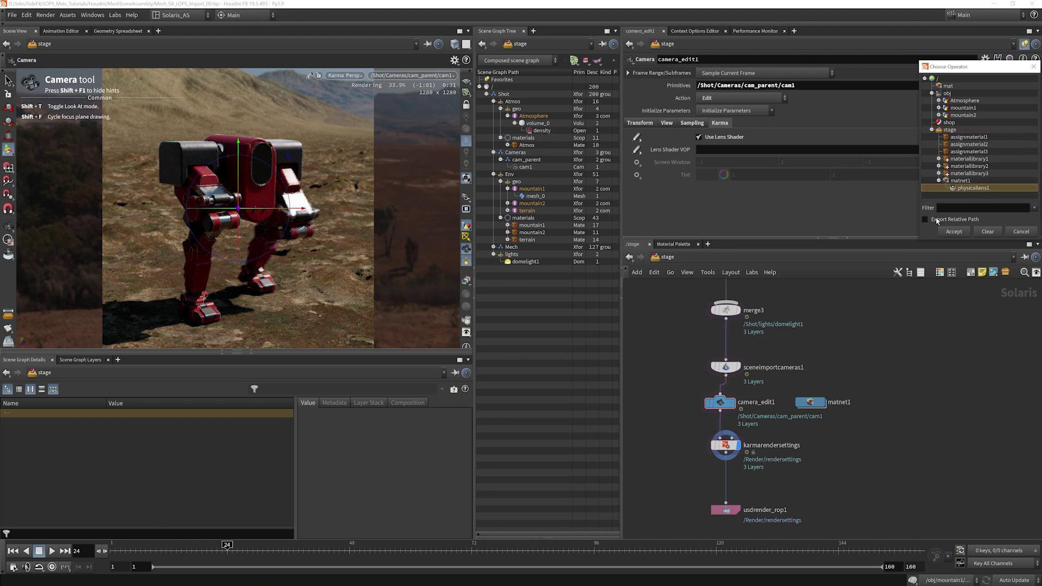
click(953, 231)
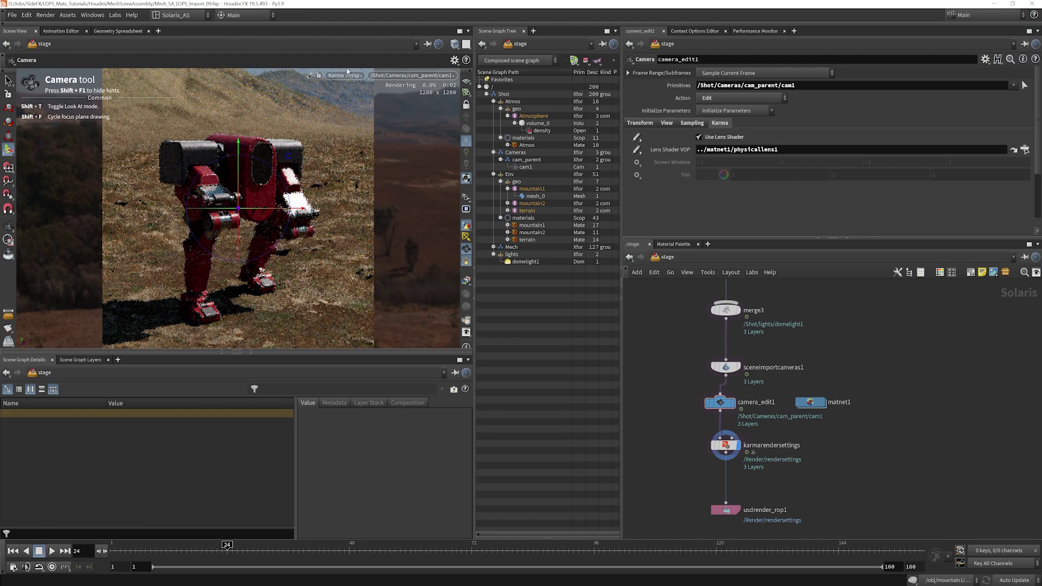
Set the Type of Curvature in the physical lens's distortion settings to Quadratic
double_click(810, 402)
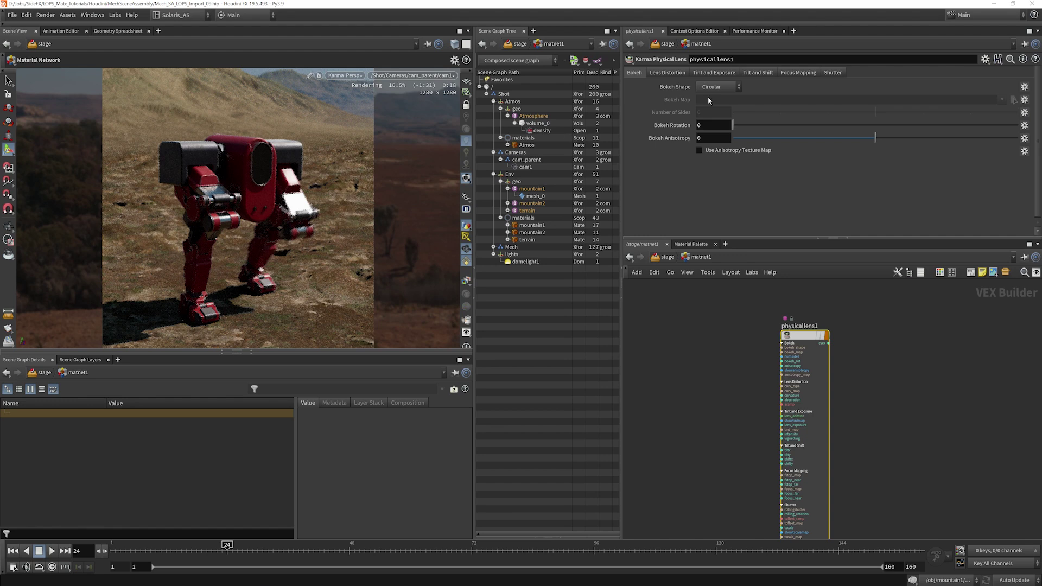
click(668, 73)
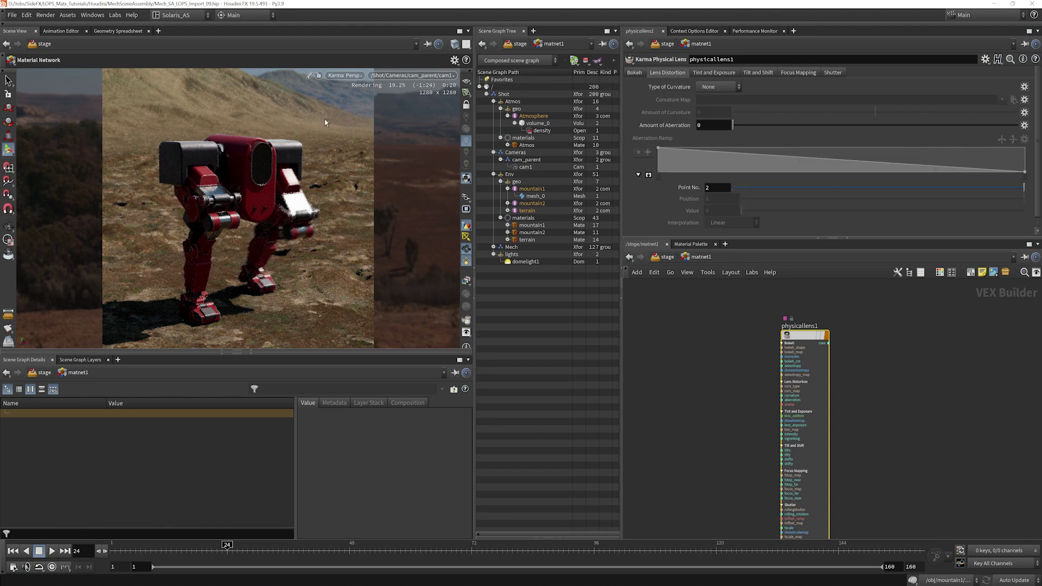
click(720, 89)
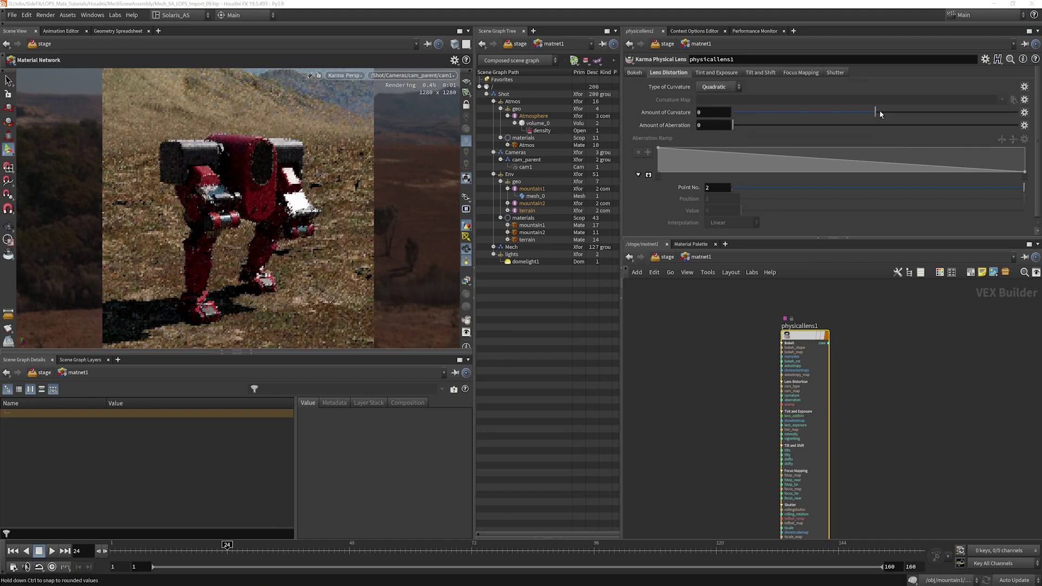
Try Amount of Curvature values of 0.406, -0.79, -0.411 and 0.067 on the lens, and reset it to 0
drag(879, 111, 933, 110)
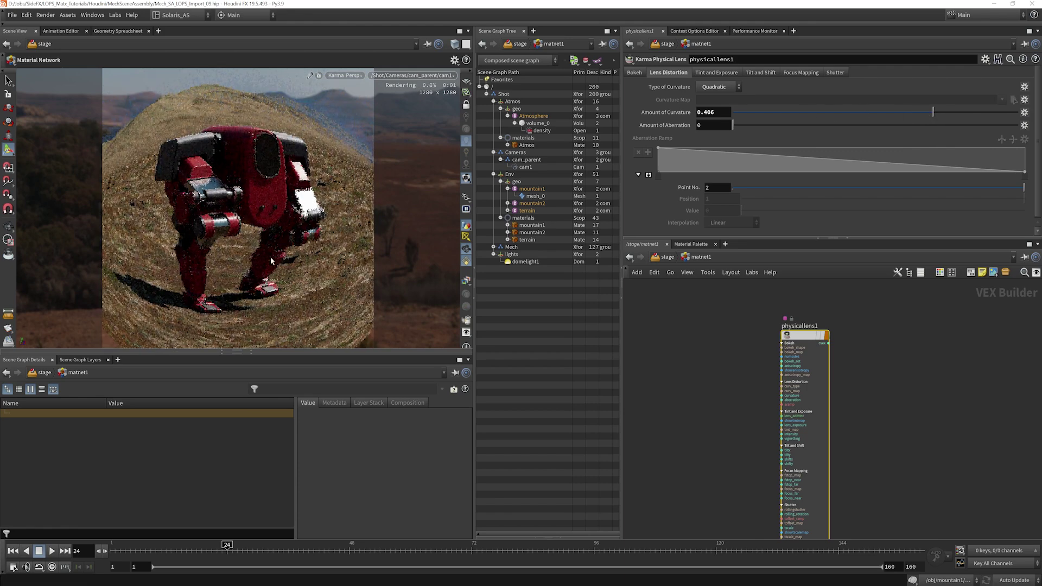
click(763, 112)
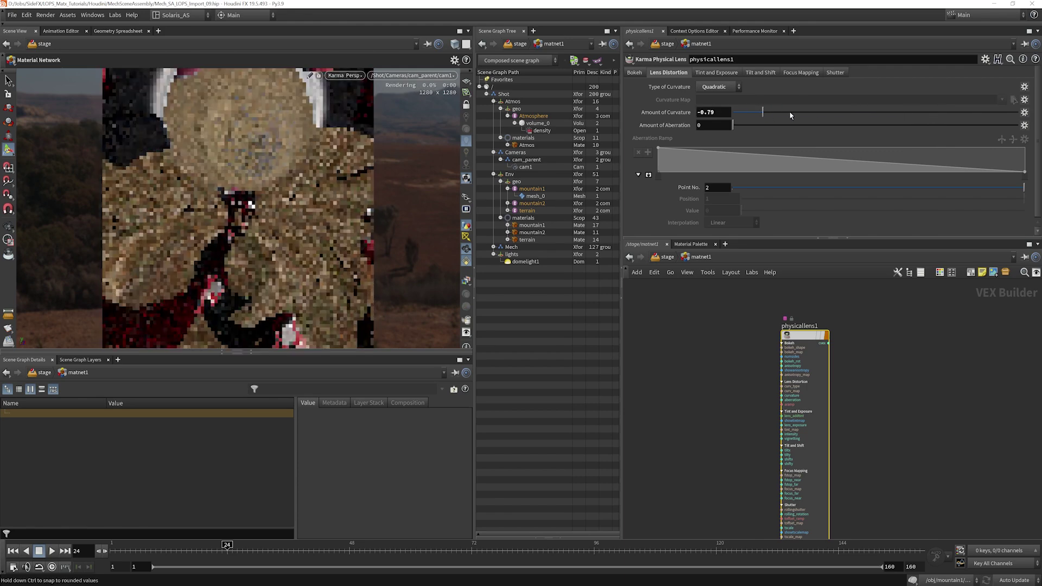
click(818, 111)
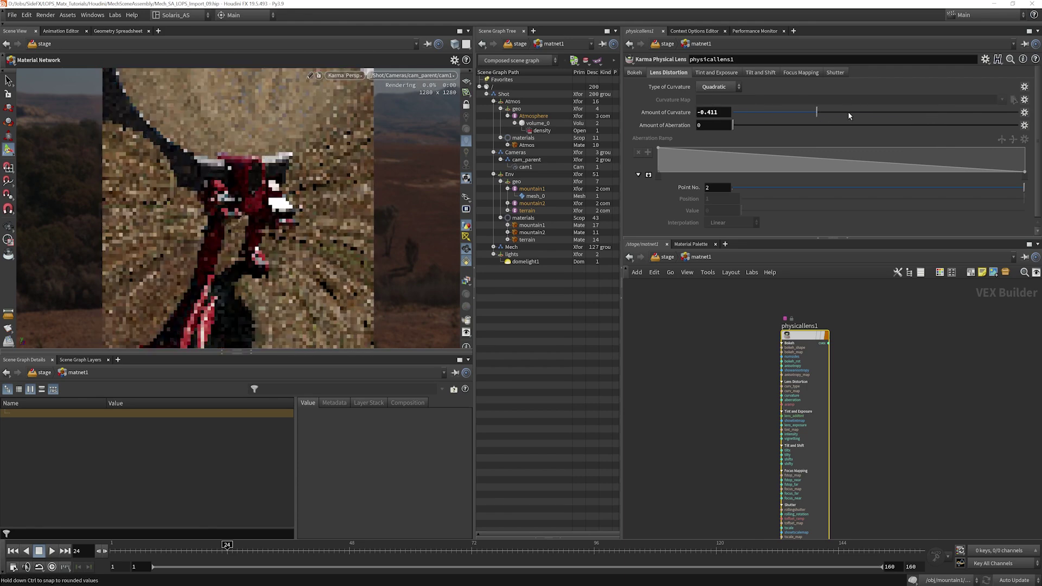
click(884, 111)
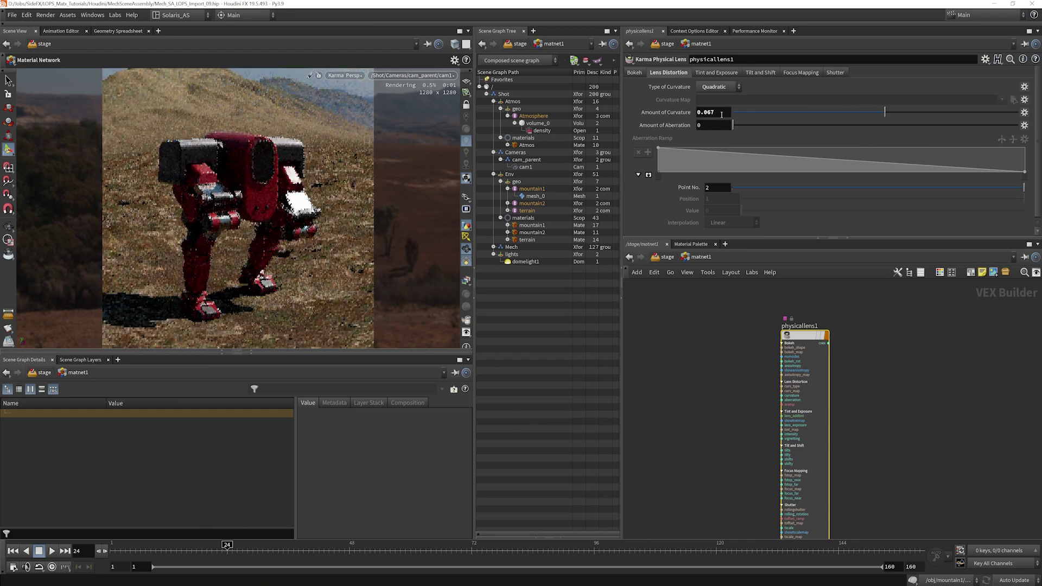
click(712, 112)
text(0)
key(Return)
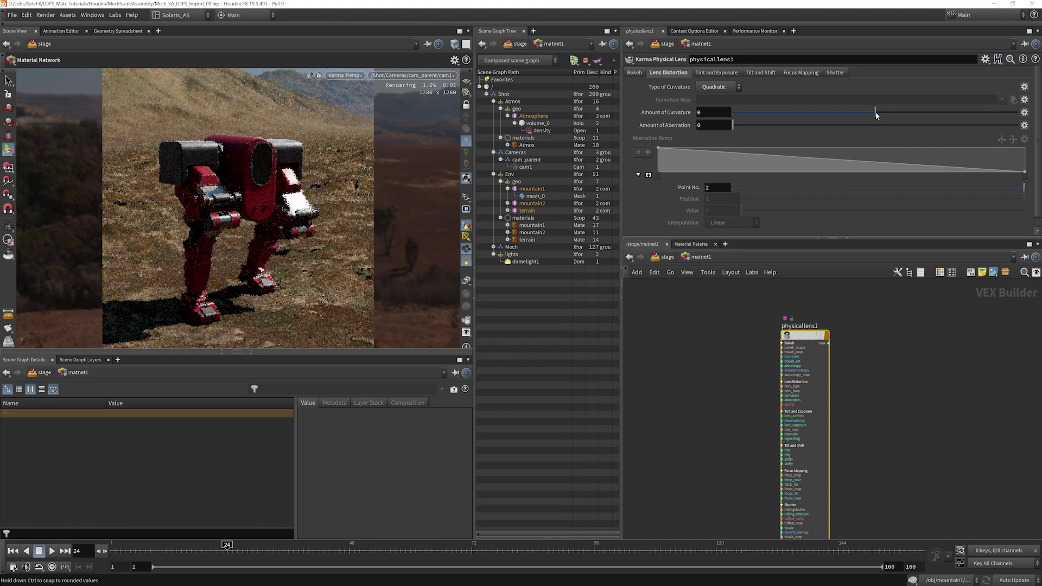
Set the lens's Amount of Curvature to 0.005
drag(876, 114, 886, 116)
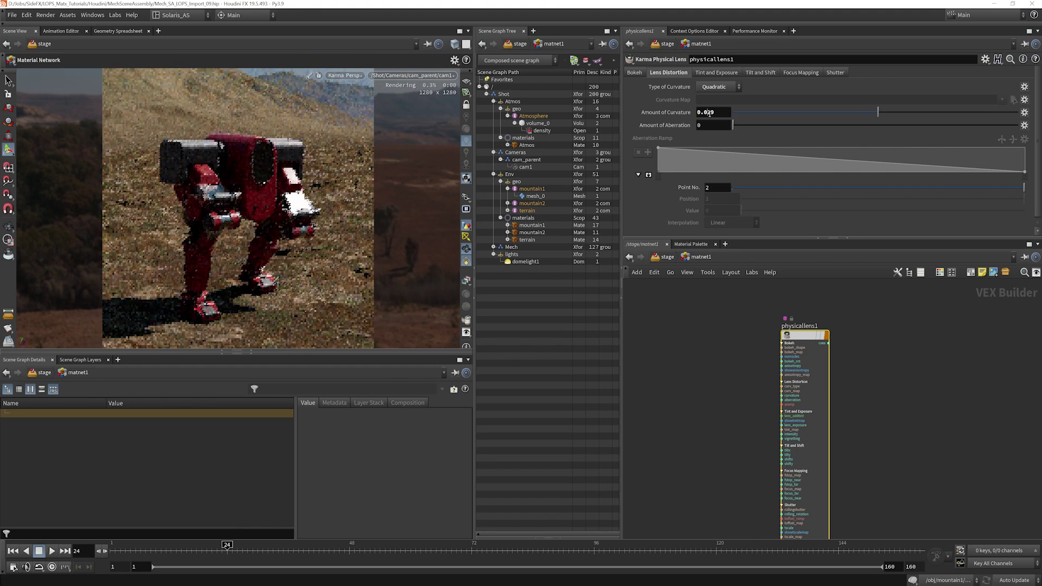
double_click(709, 114)
text(0.005)
key(Return)
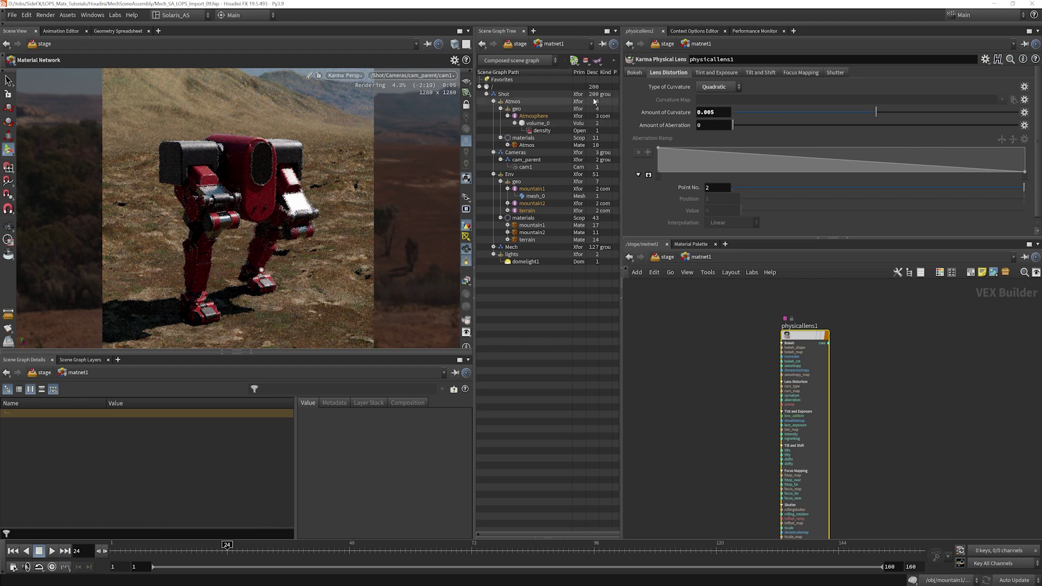
Try Amount of Aberration values of 0.0581 and 0.0238 on the lens, and reset it to 0
click(748, 124)
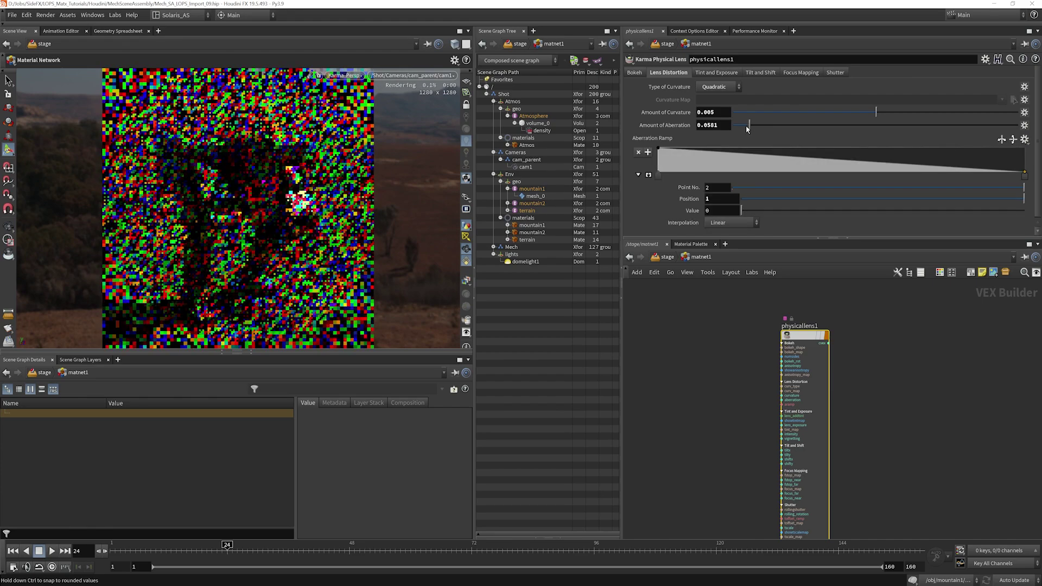
click(740, 126)
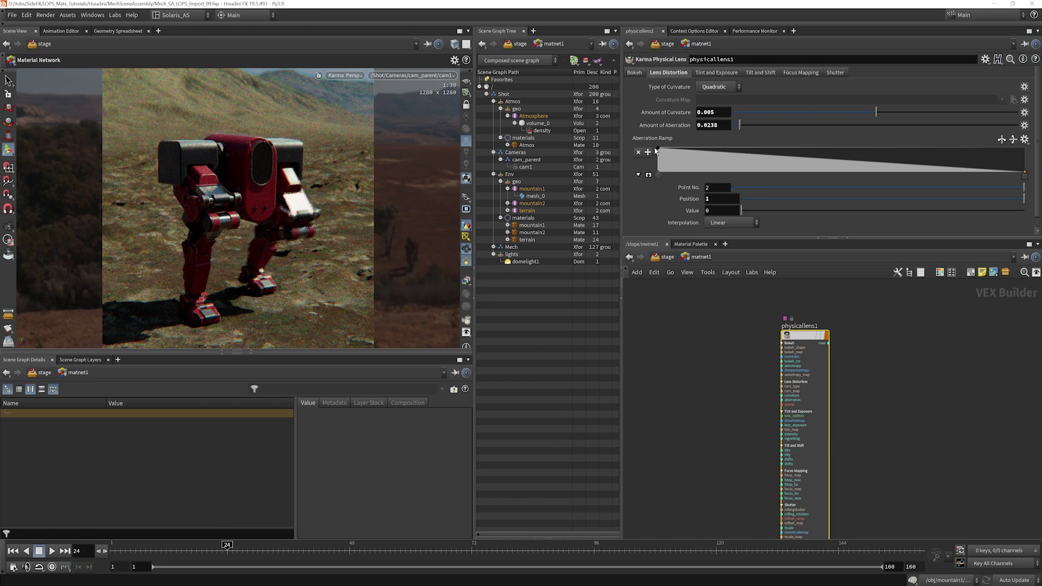
drag(739, 125, 717, 125)
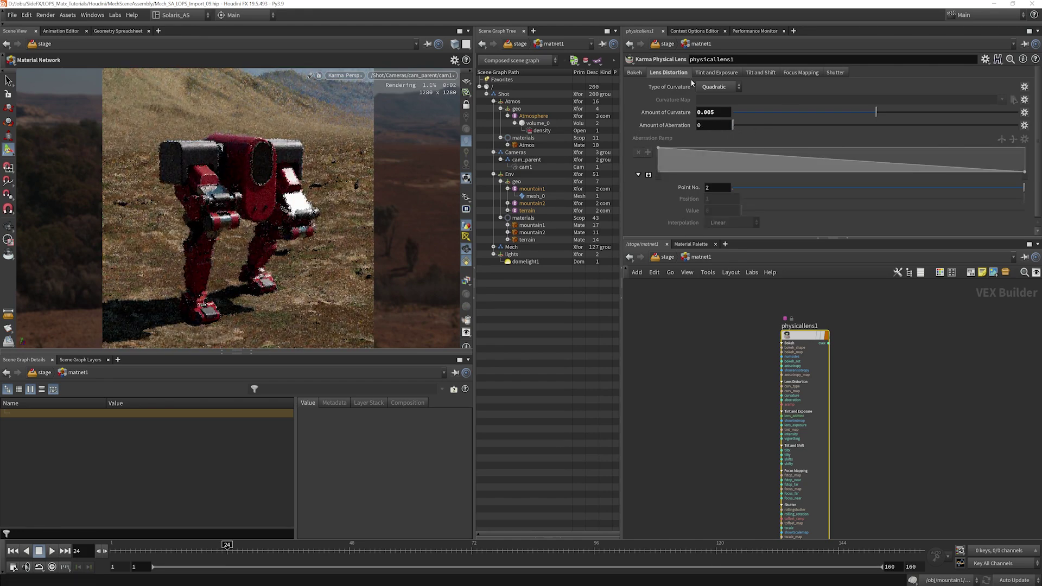
Try Vignetting values of 1, 5 and 2.5 in the lens's tint and exposure settings, and set it to 2
click(717, 73)
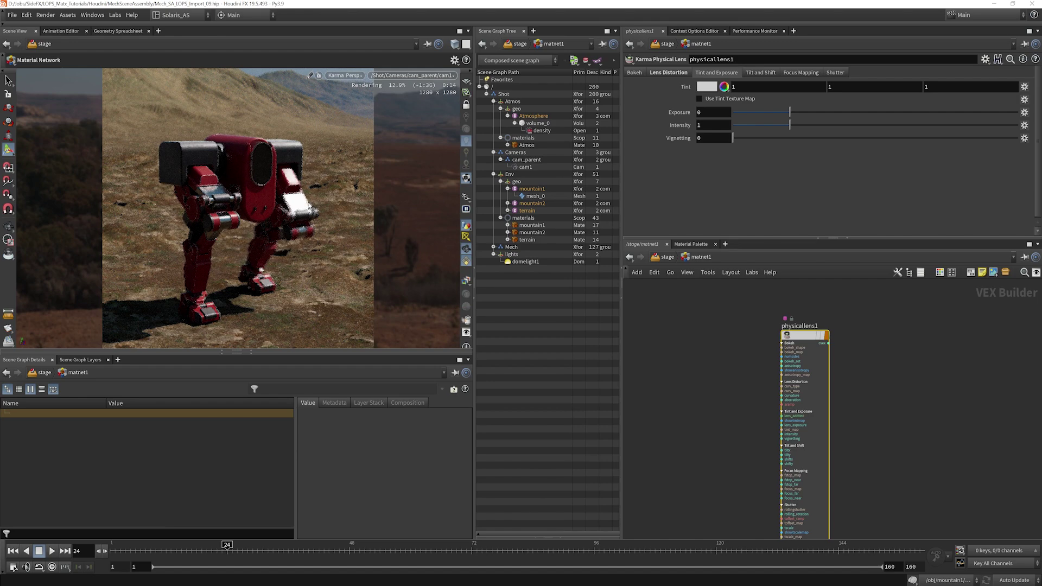
click(785, 138)
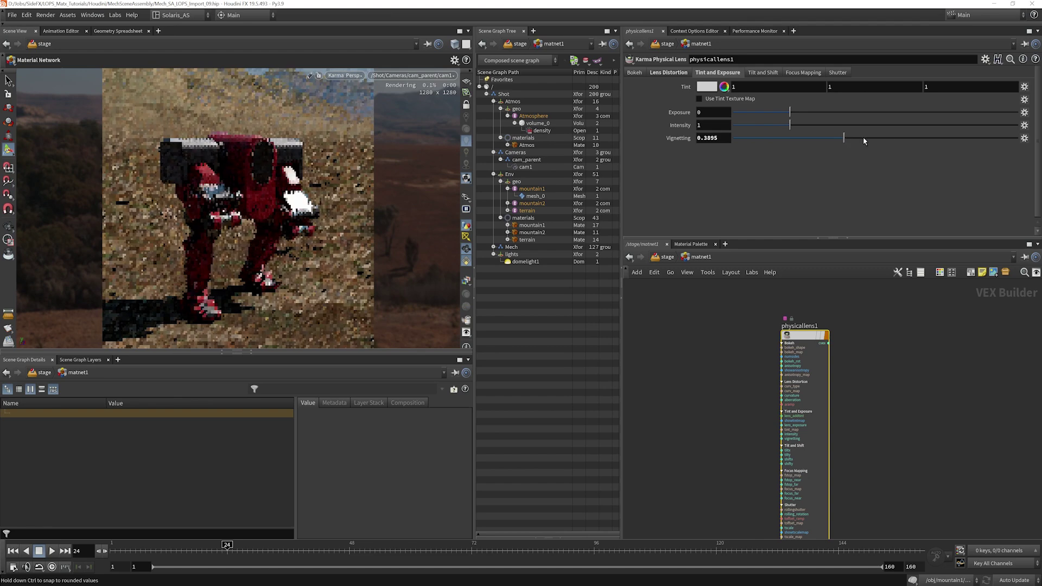
click(912, 138)
click(1017, 138)
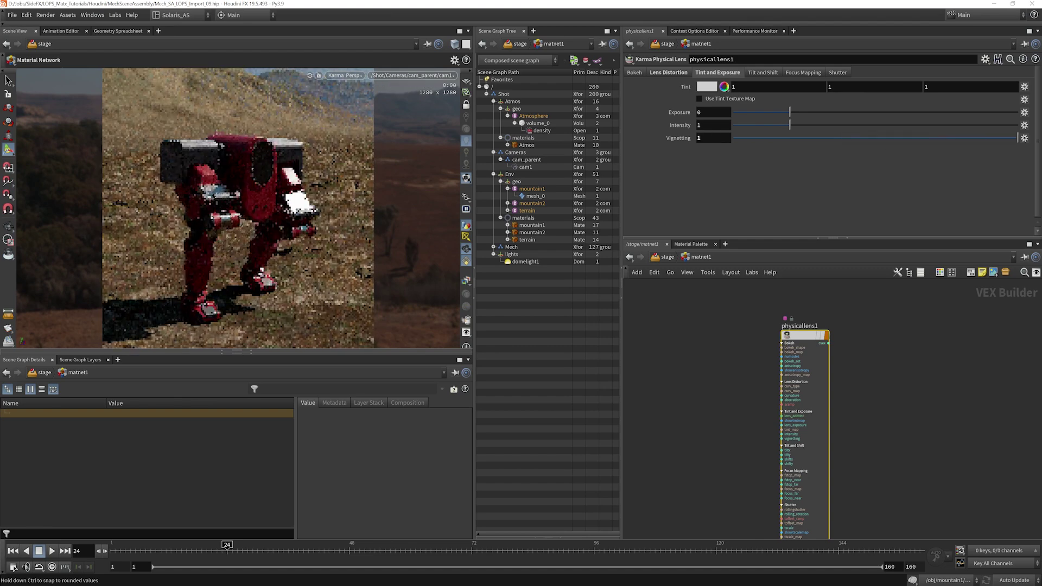
click(711, 138)
text(5)
key(Return)
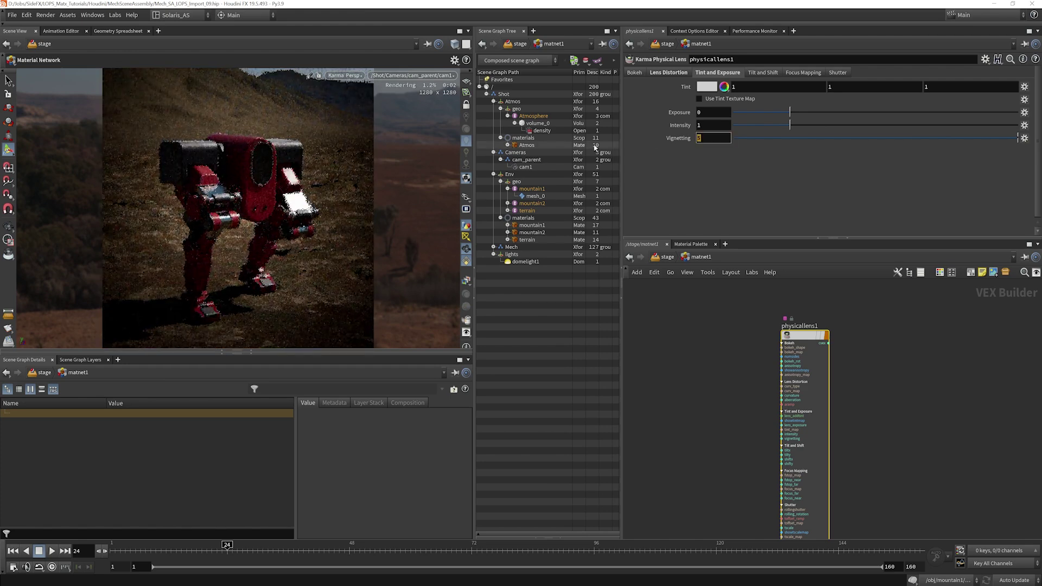
text(2.5)
key(Return)
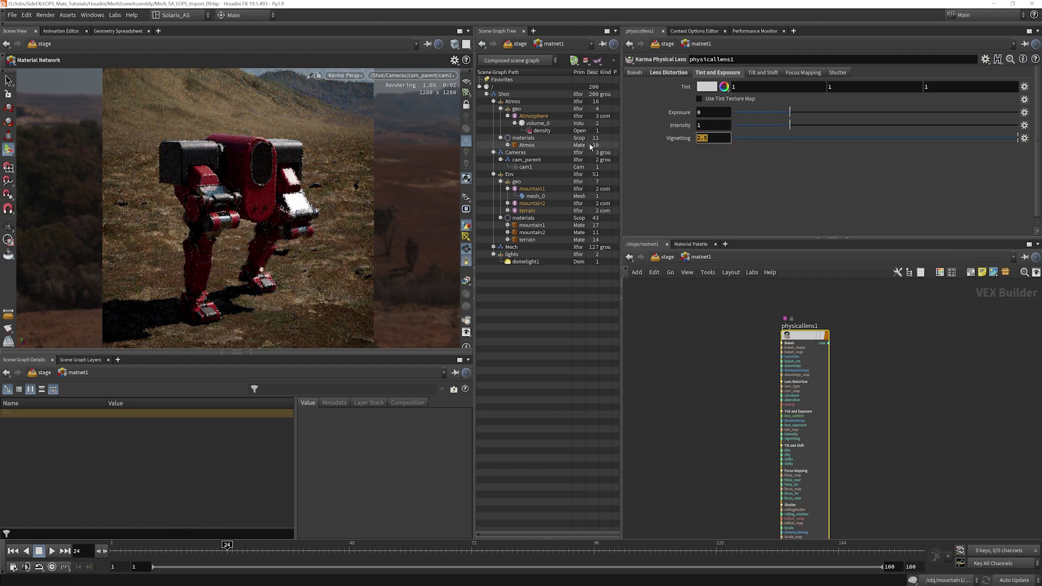
text(2)
key(Return)
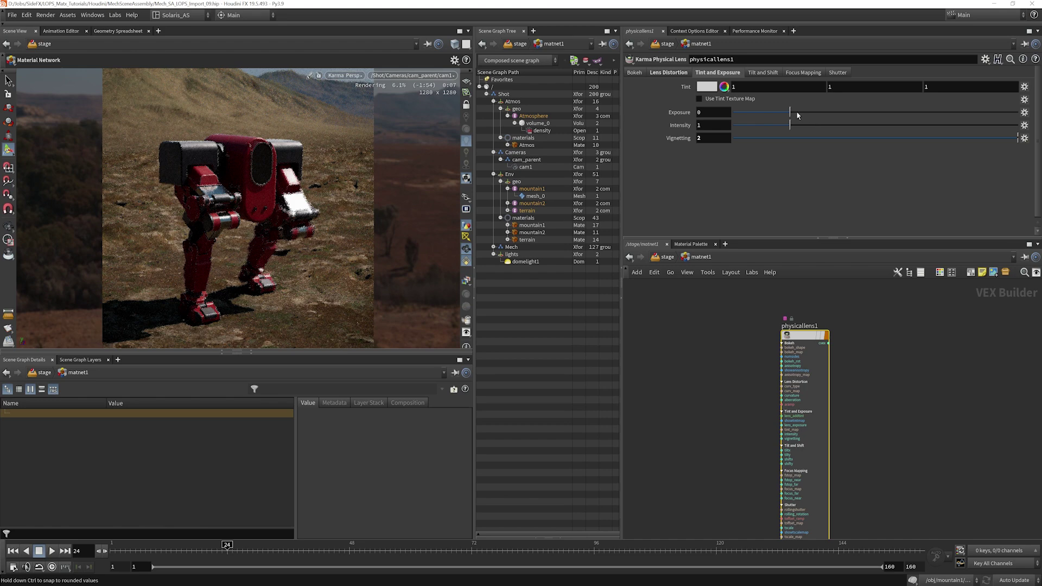
Set the lens's Exposure to 0.352 and give its Tint a warm colour with hue 20 and saturation 0.199
mouse_move(793, 111)
mouse_down()
mouse_move(824, 112)
mouse_move(812, 116)
mouse_up()
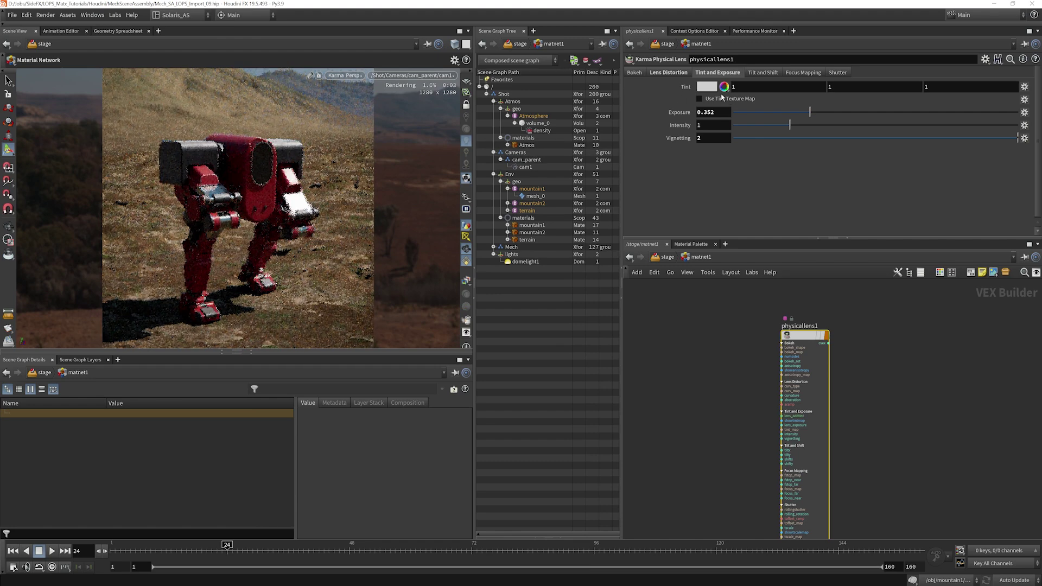
click(709, 88)
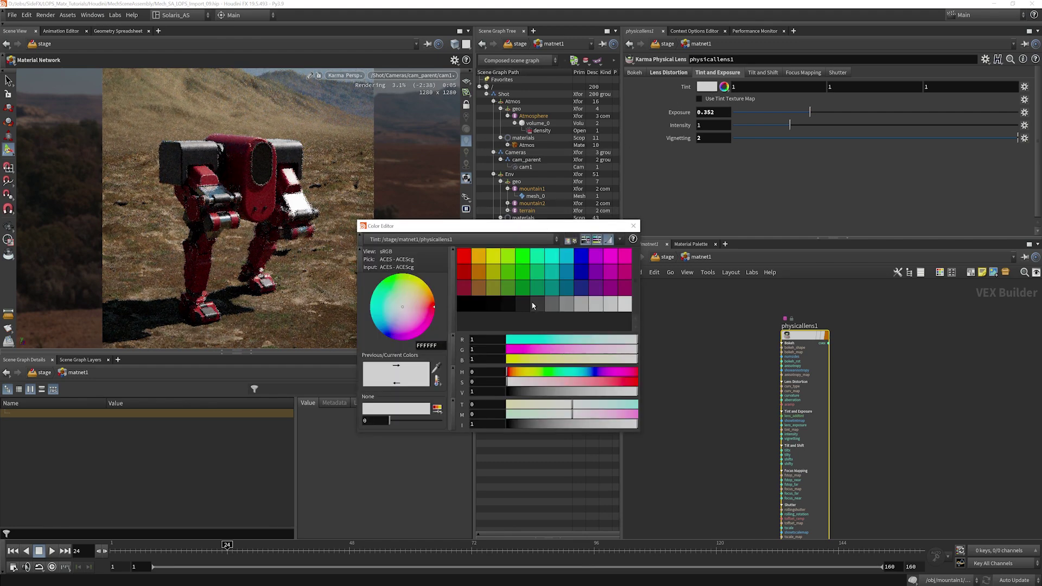
drag(517, 372, 535, 383)
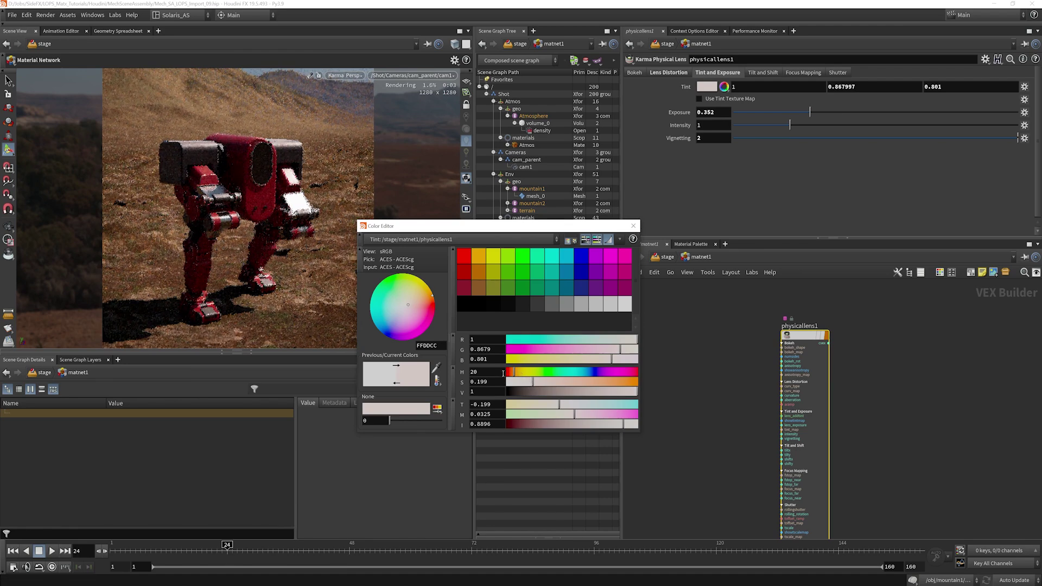
Try Tint saturation values of 0.415, 0.288, 0.205 and 0.172 on the lens
click(570, 382)
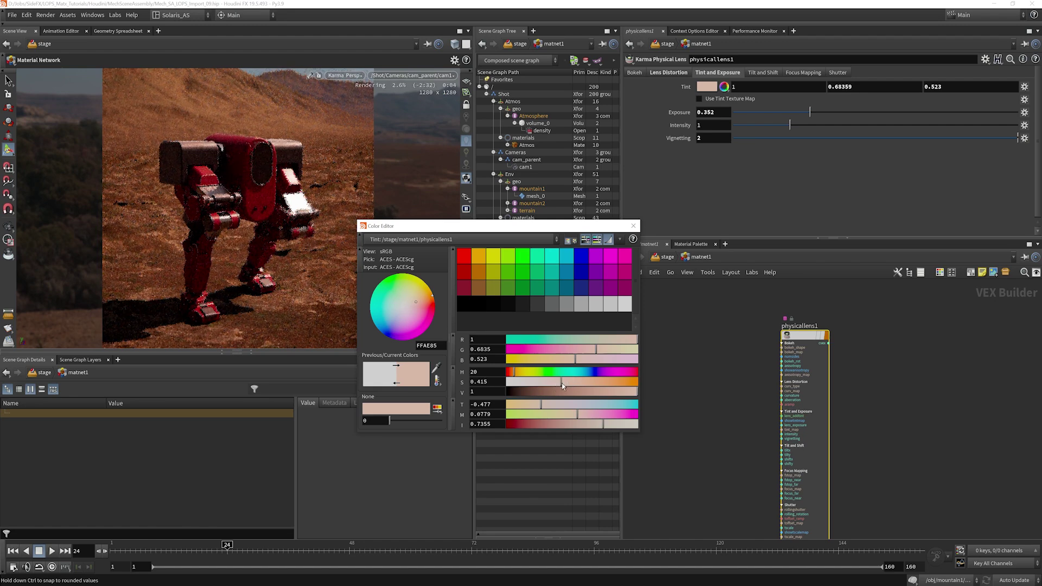
click(562, 383)
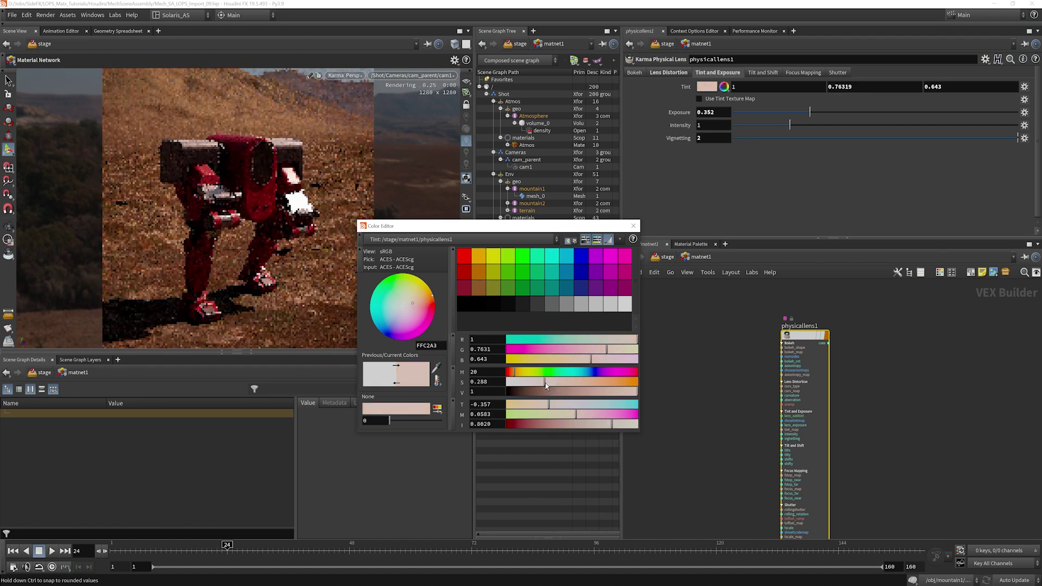
click(535, 383)
click(530, 384)
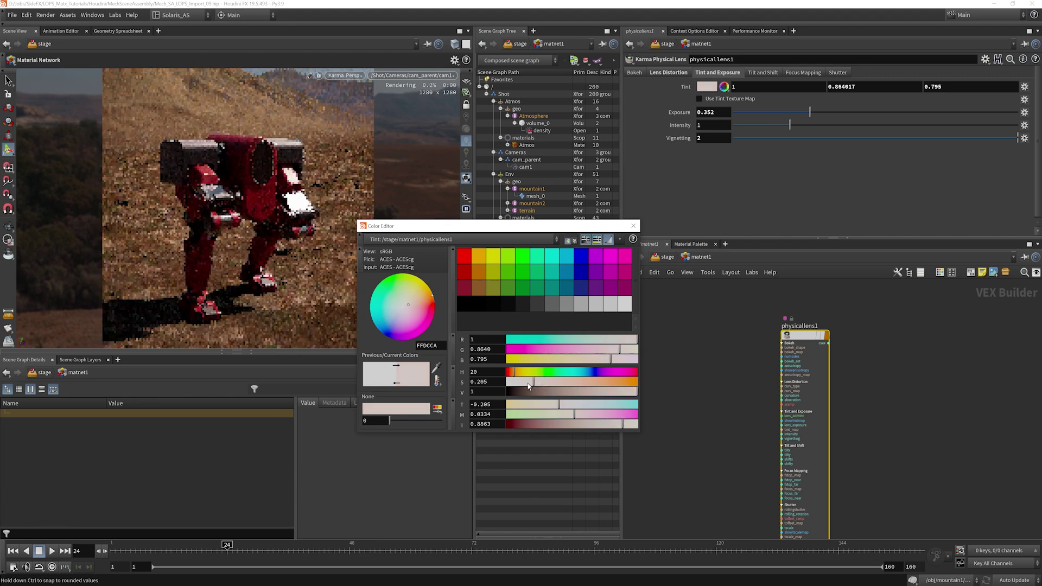
click(532, 384)
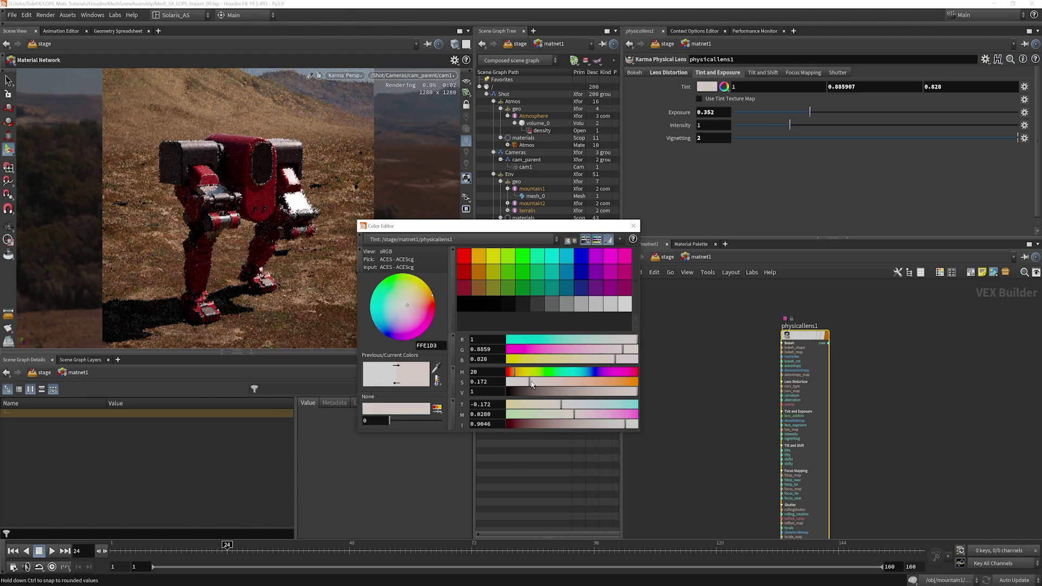
Set the lens Tint's saturation to 0.149 and its hue to 15, and close the colour editor
drag(531, 384, 524, 382)
click(513, 374)
click(514, 373)
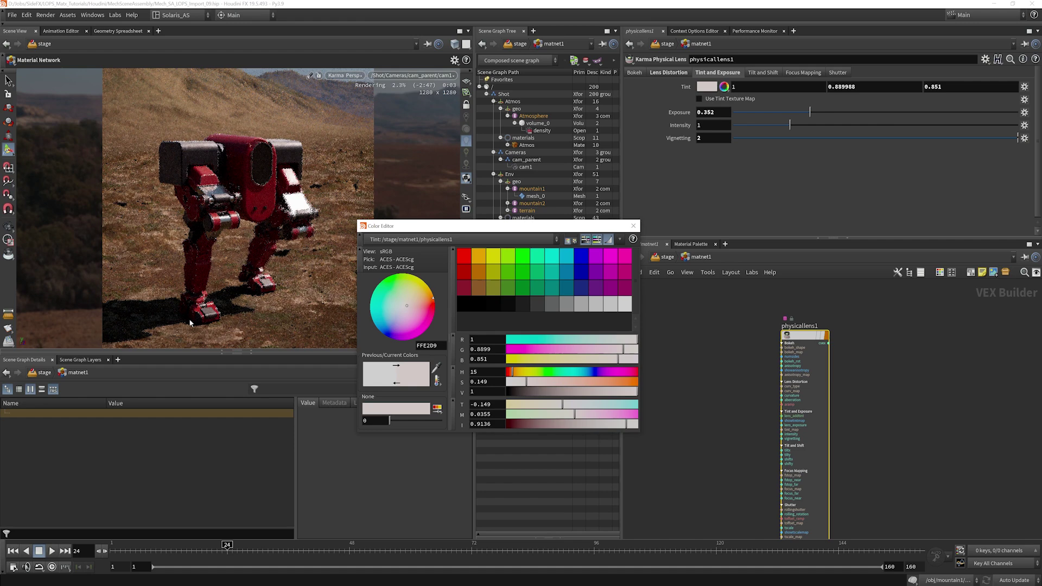
click(633, 226)
In materiallibrary3's Atmos material, raise the saturation of the mtlxconstant2 blue colour to 0.768
click(700, 362)
click(667, 257)
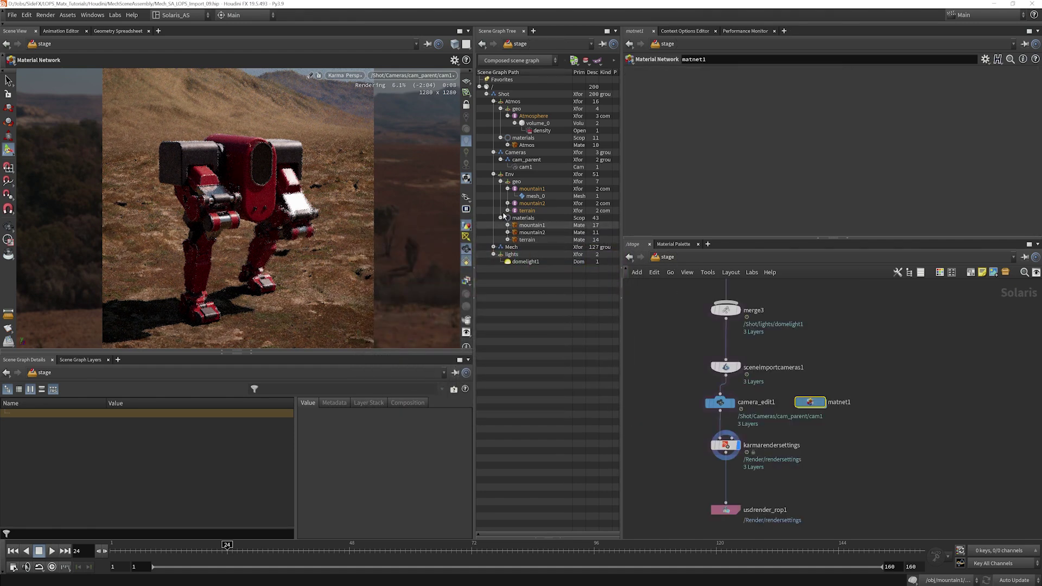
middle_drag(673, 304, 696, 445)
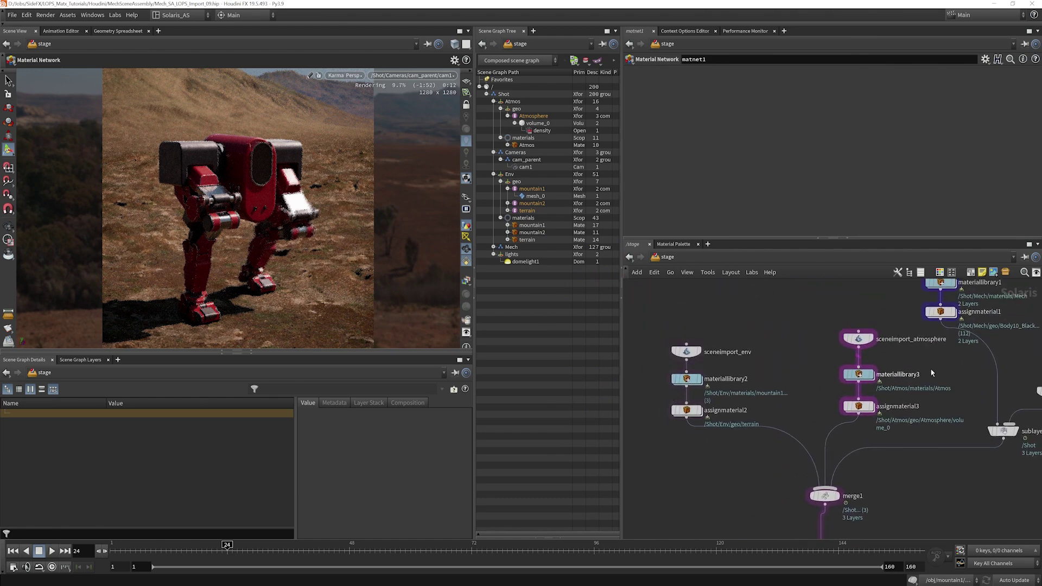
middle_drag(952, 369, 873, 358)
double_click(779, 364)
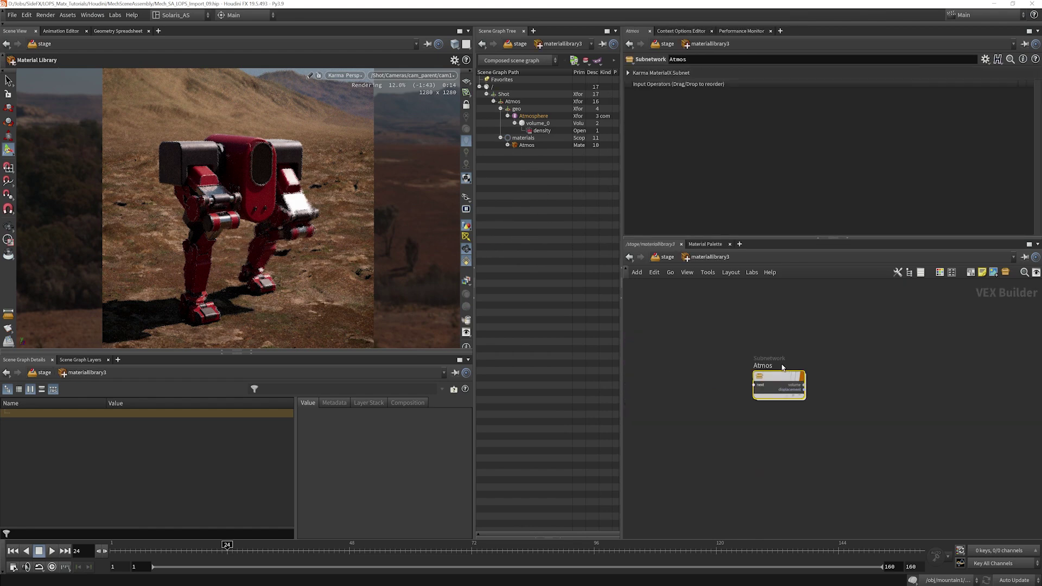
double_click(782, 373)
drag(713, 432, 733, 478)
click(709, 85)
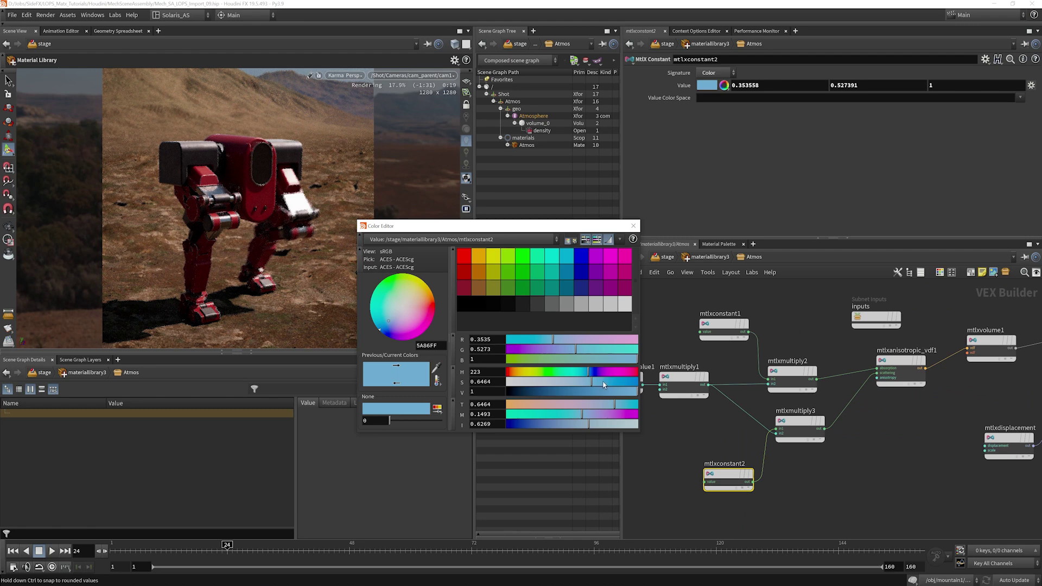
drag(603, 382, 611, 386)
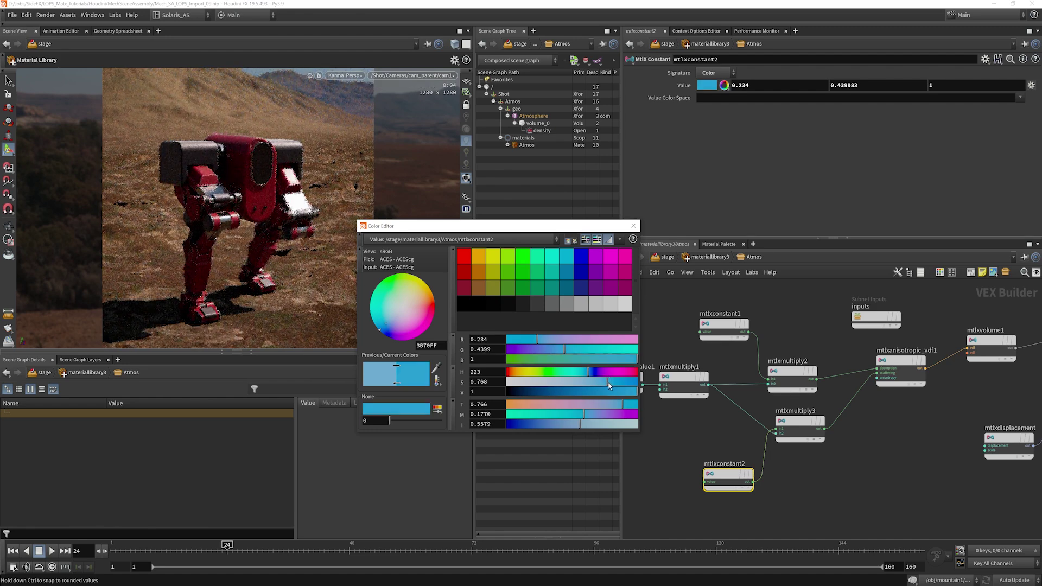
drag(608, 386, 610, 382)
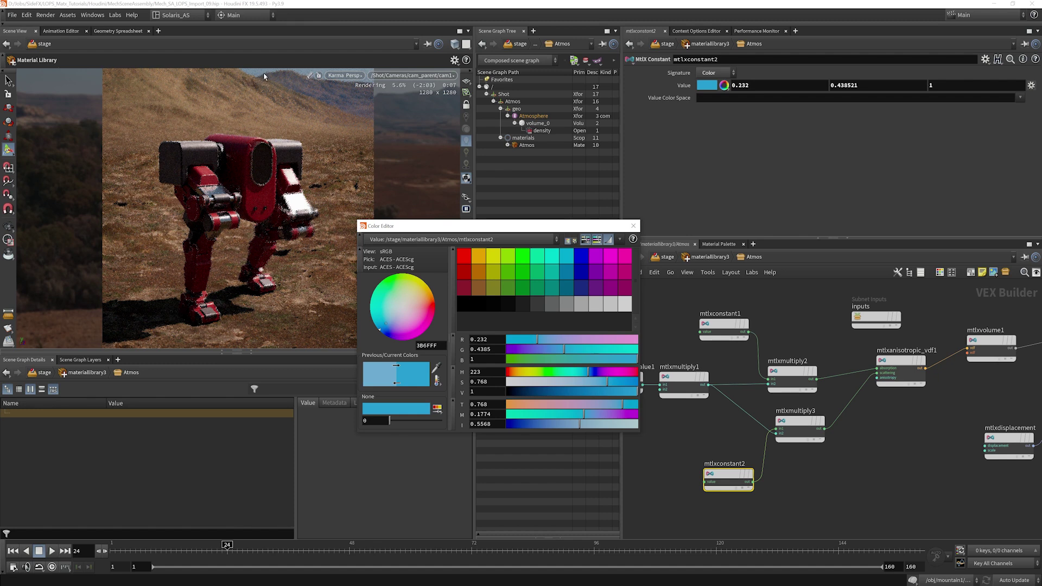
click(633, 226)
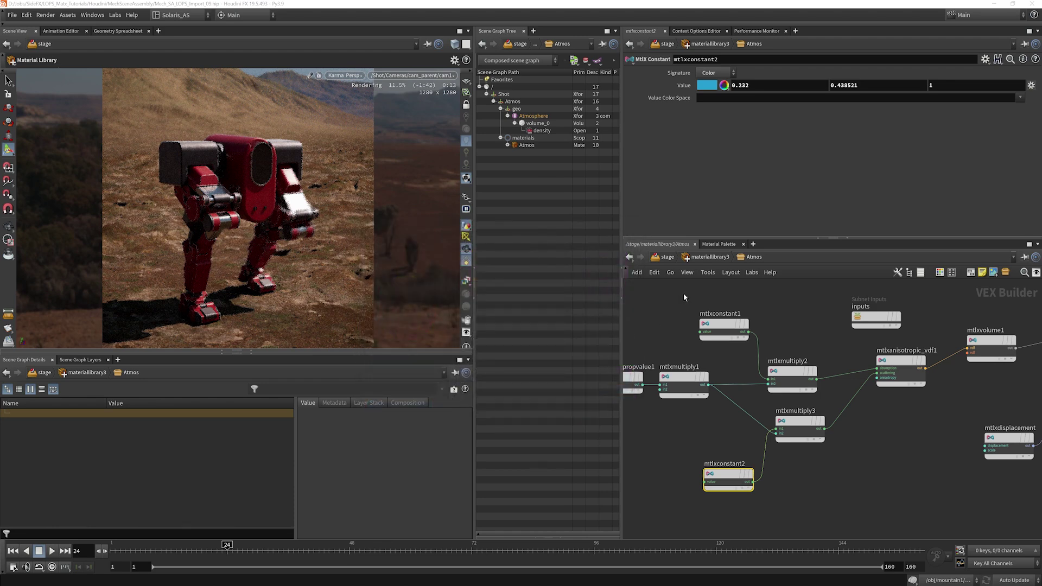
Return to the stage network and preview the Karma render at frames 38 and 86
click(706, 256)
click(668, 258)
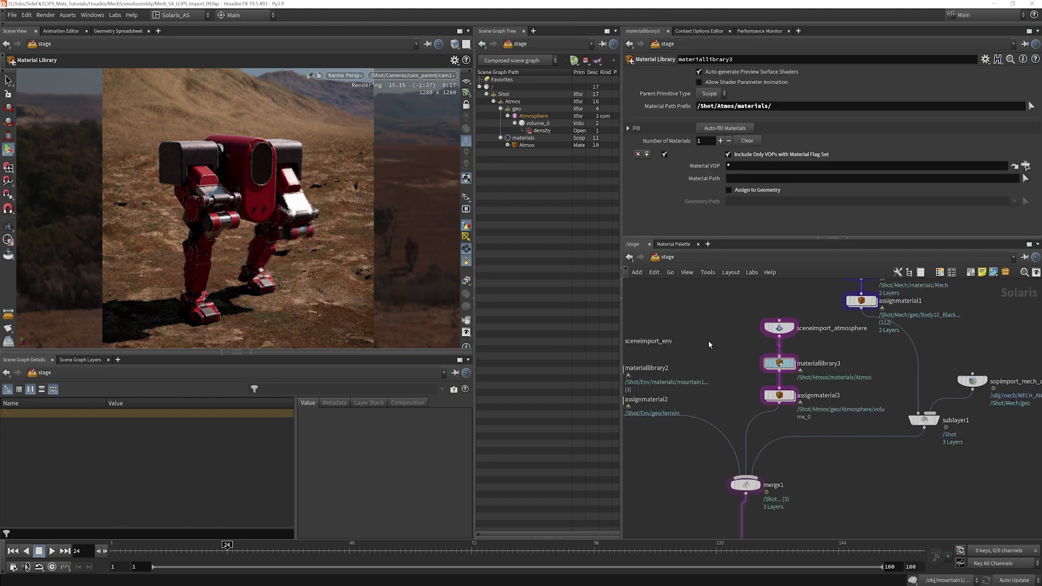
scroll(739, 314, down, 3)
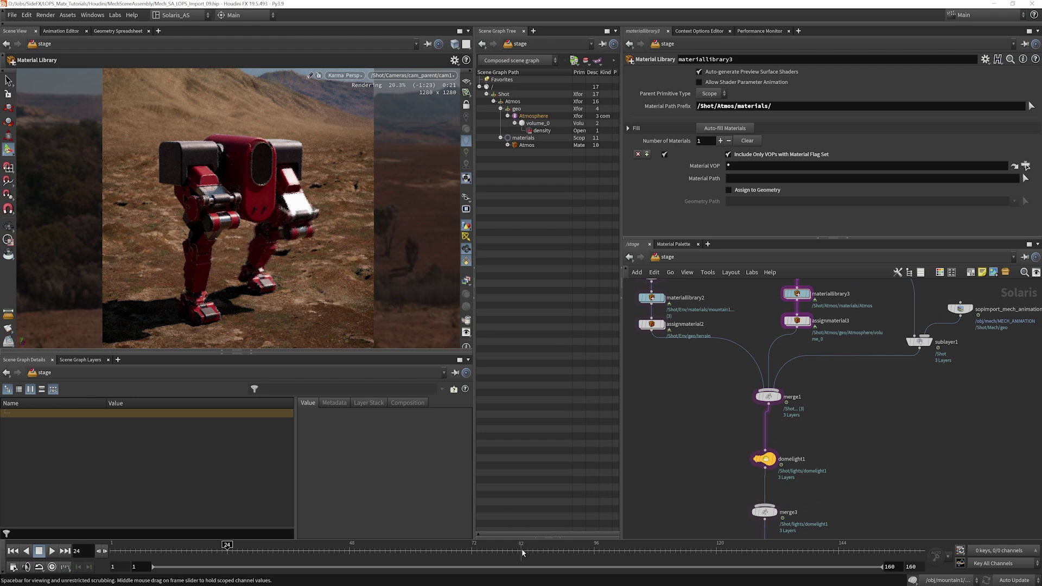
click(298, 548)
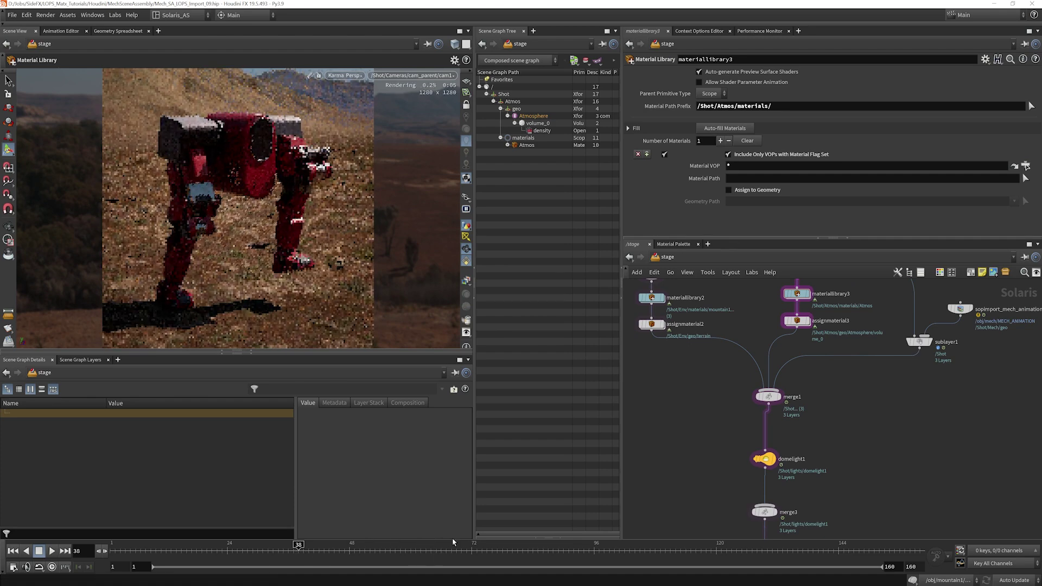
click(543, 550)
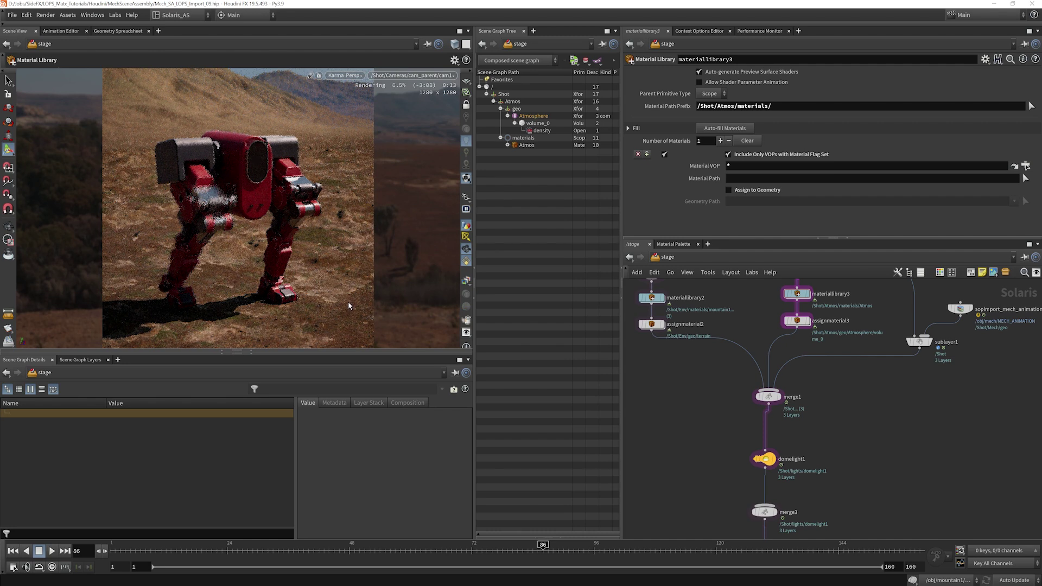
scroll(683, 442, down, 5)
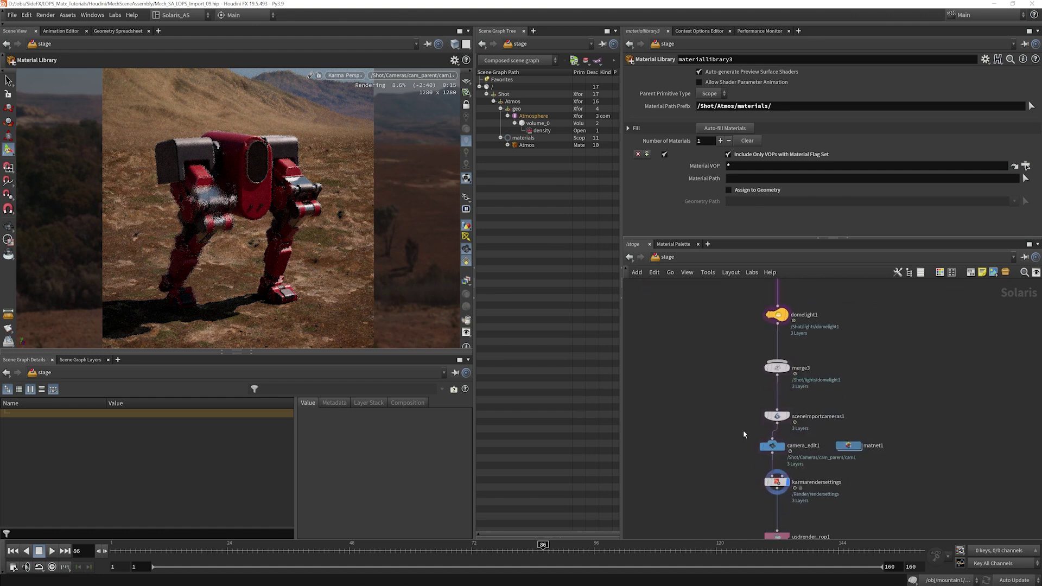
mouse_move(767, 483)
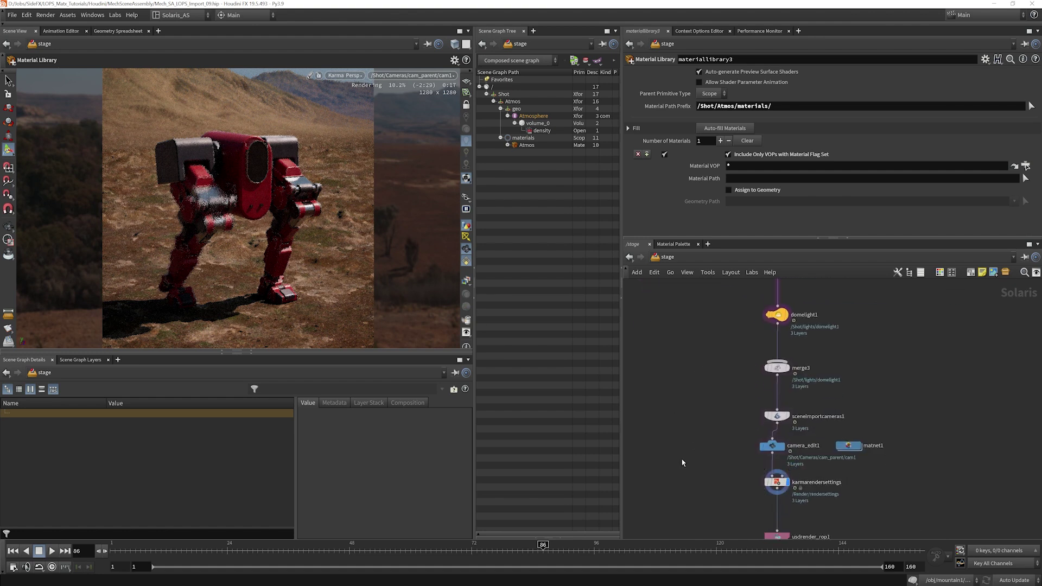